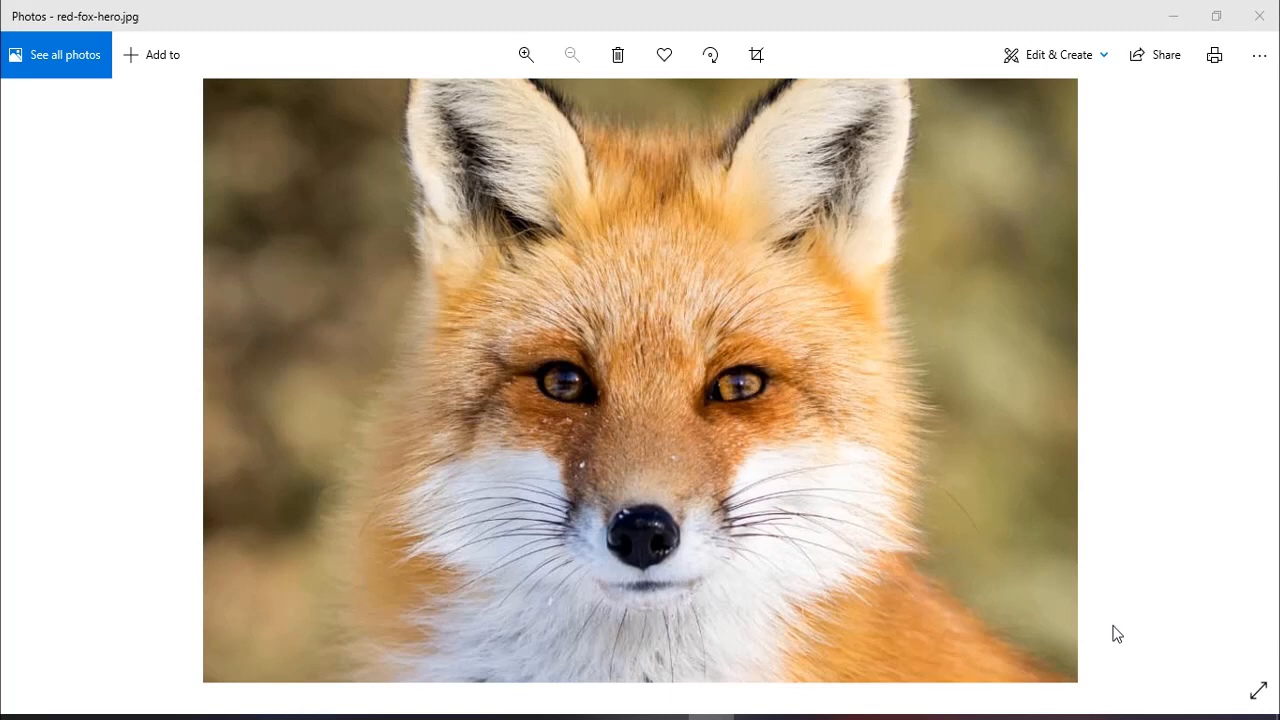
Close the photo viewer, place red-fox-hero.jpg in Illustrator, and scale it down to fit the artboard below the title
click(1259, 16)
drag(451, 134, 650, 457)
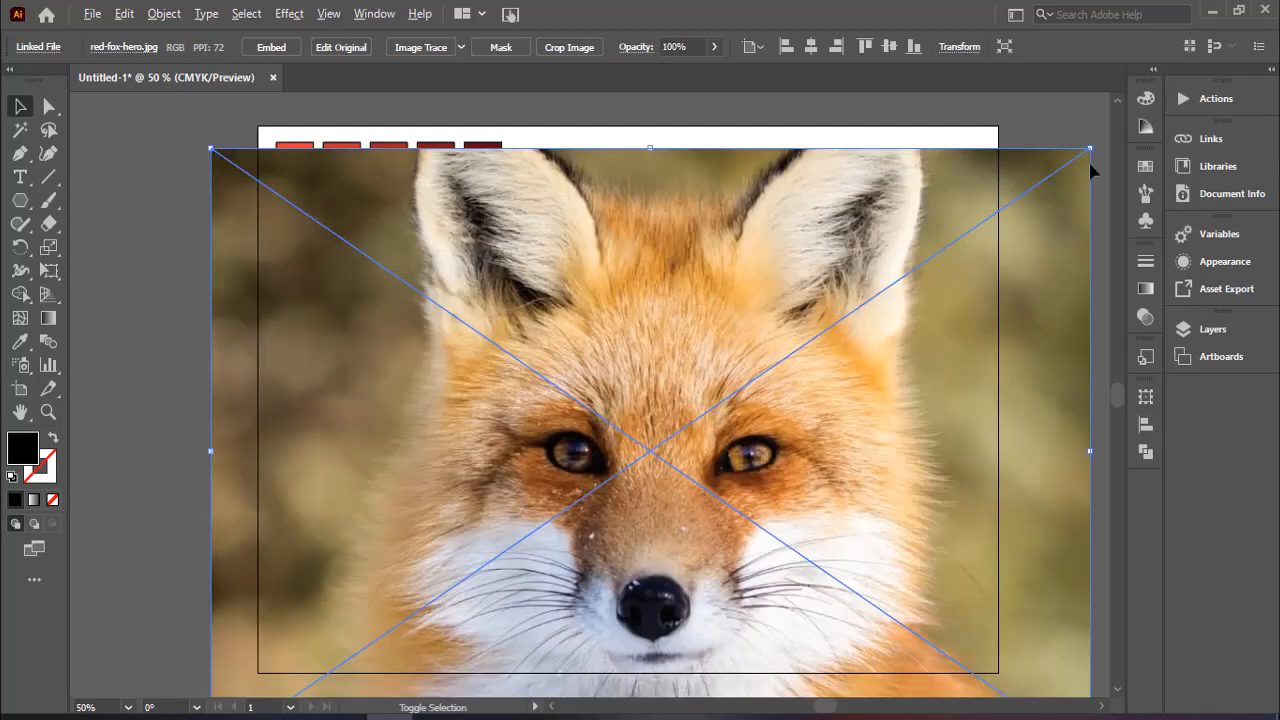
drag(1023, 211, 853, 311)
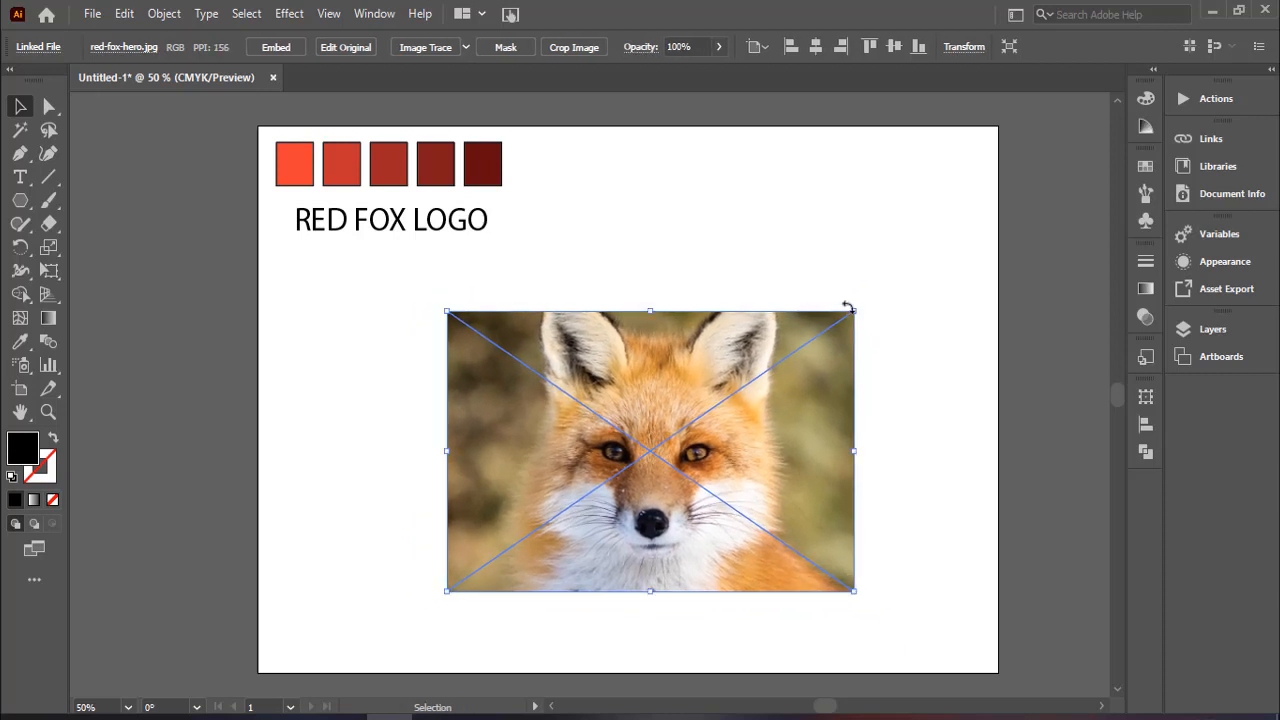
drag(763, 454, 786, 432)
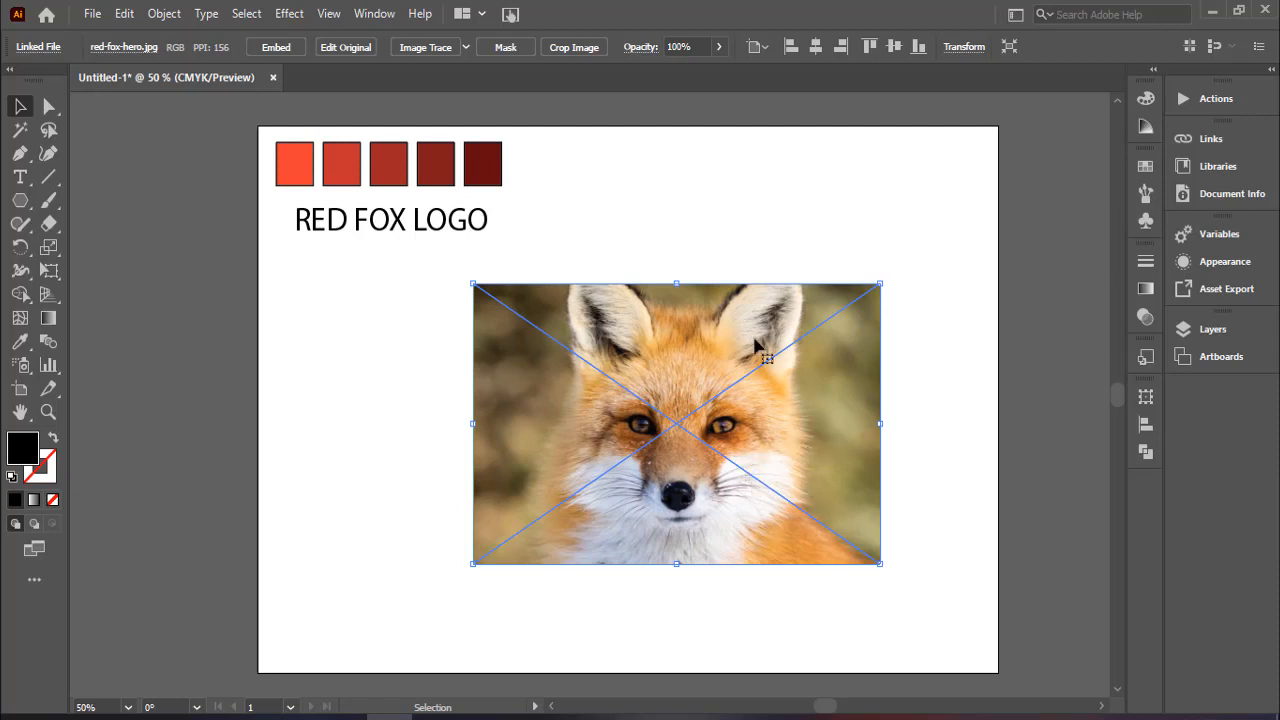
Reduce the fox photo's opacity to 65% and lock the photo in place
click(719, 47)
drag(713, 72, 696, 74)
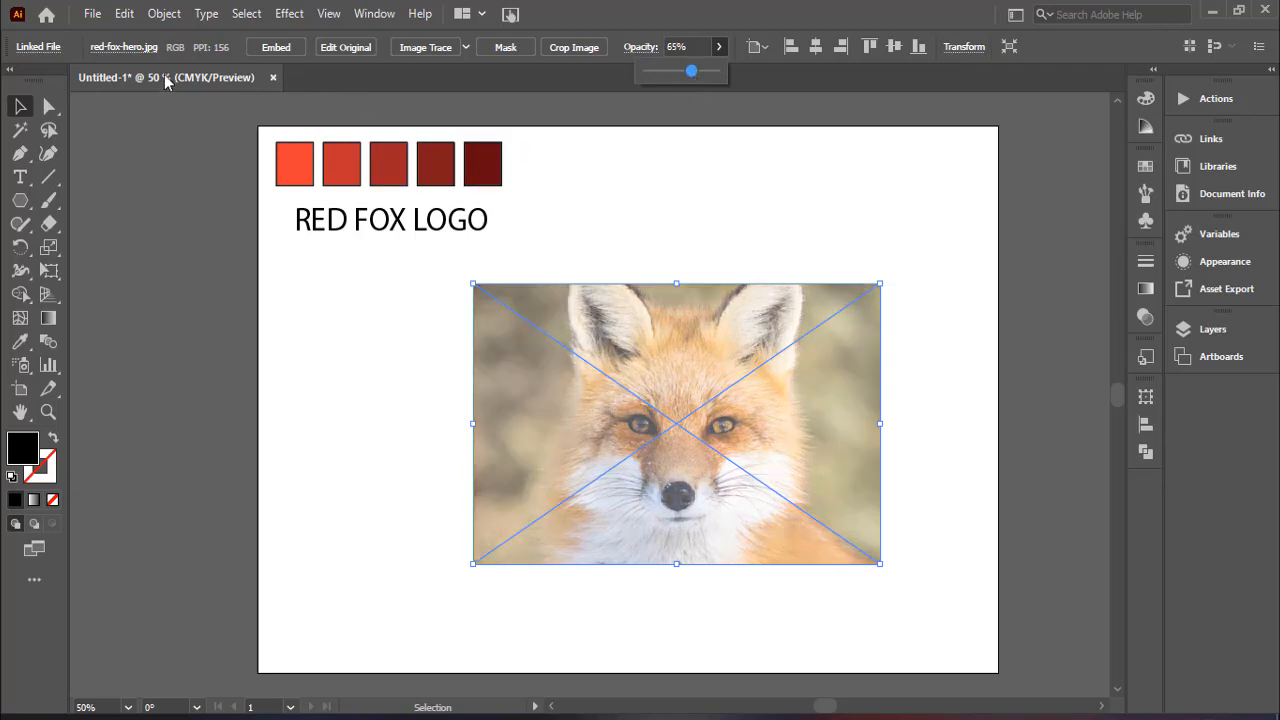
click(160, 14)
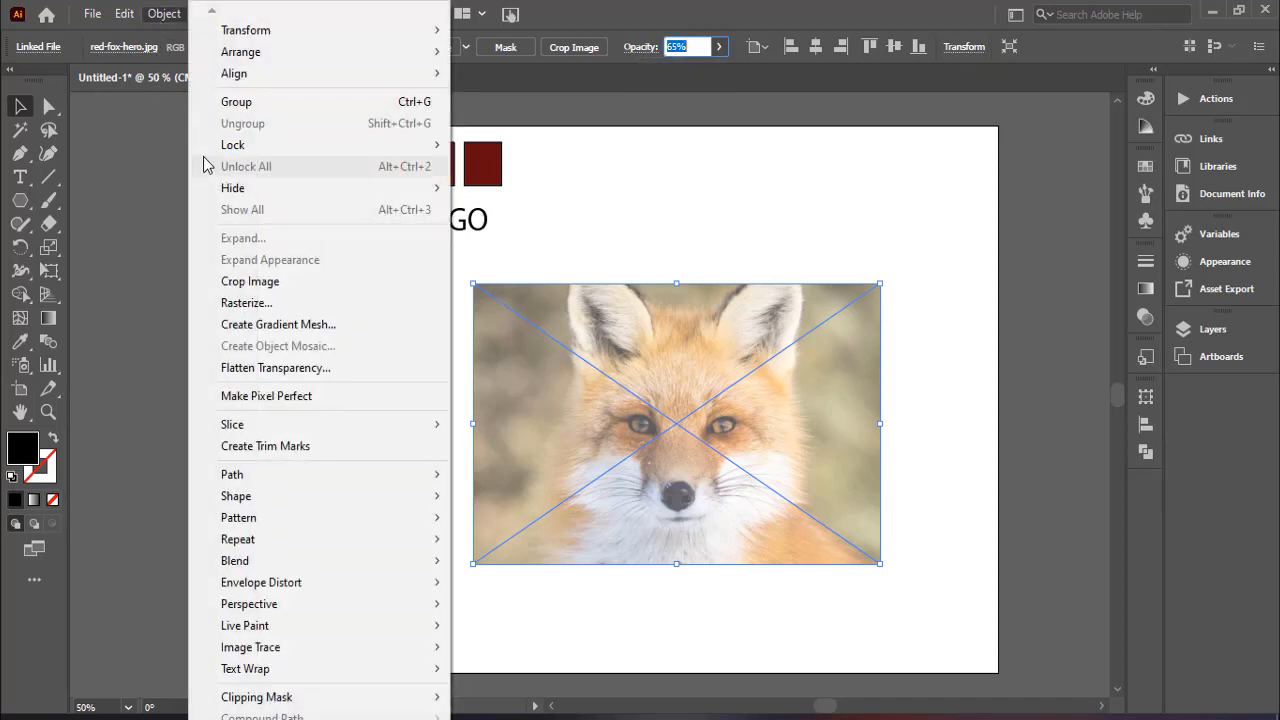
mouse_move(266, 152)
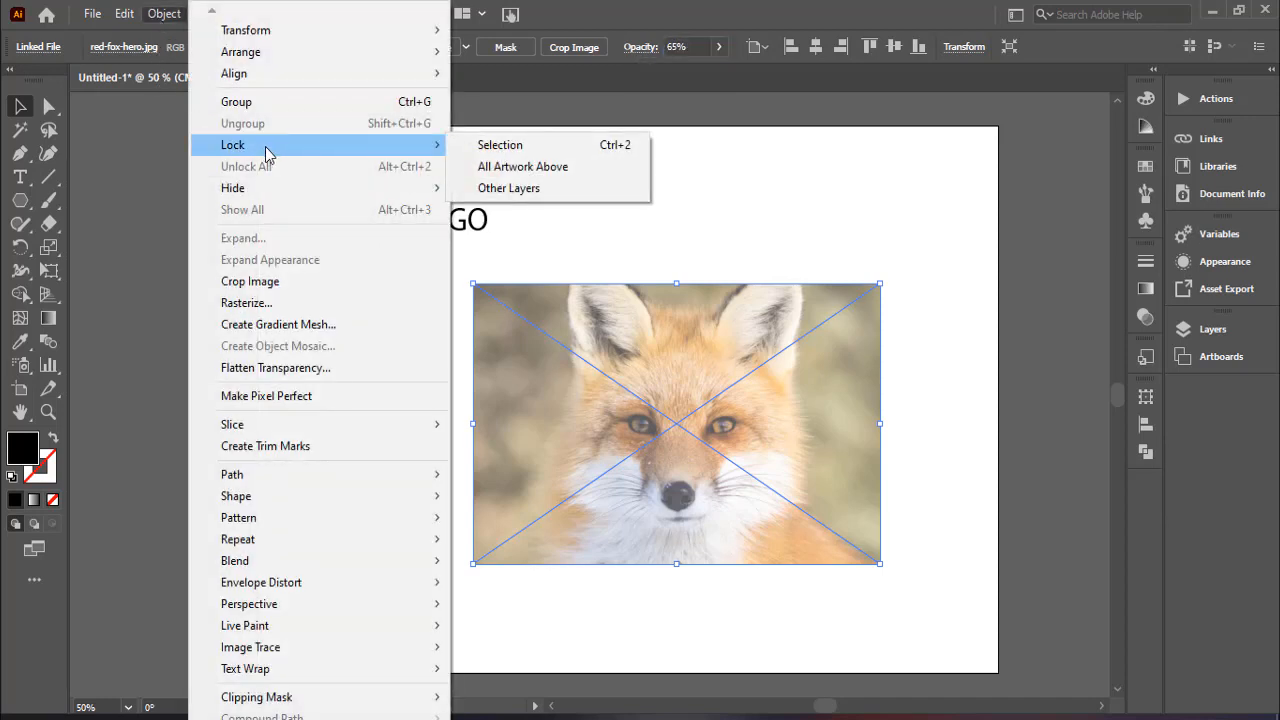
click(517, 146)
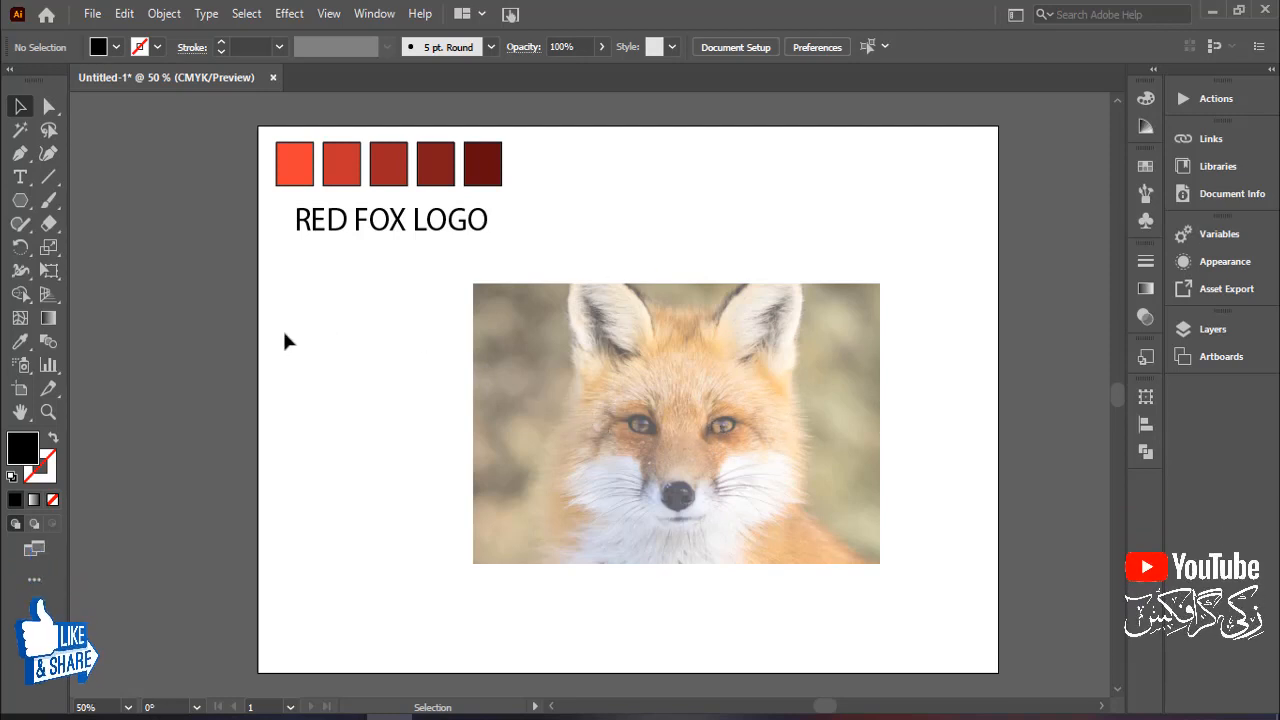
Draw a hexagon about 190 pt wide and 219 pt high beside the fox photo, with a vertex pointing up
click(23, 203)
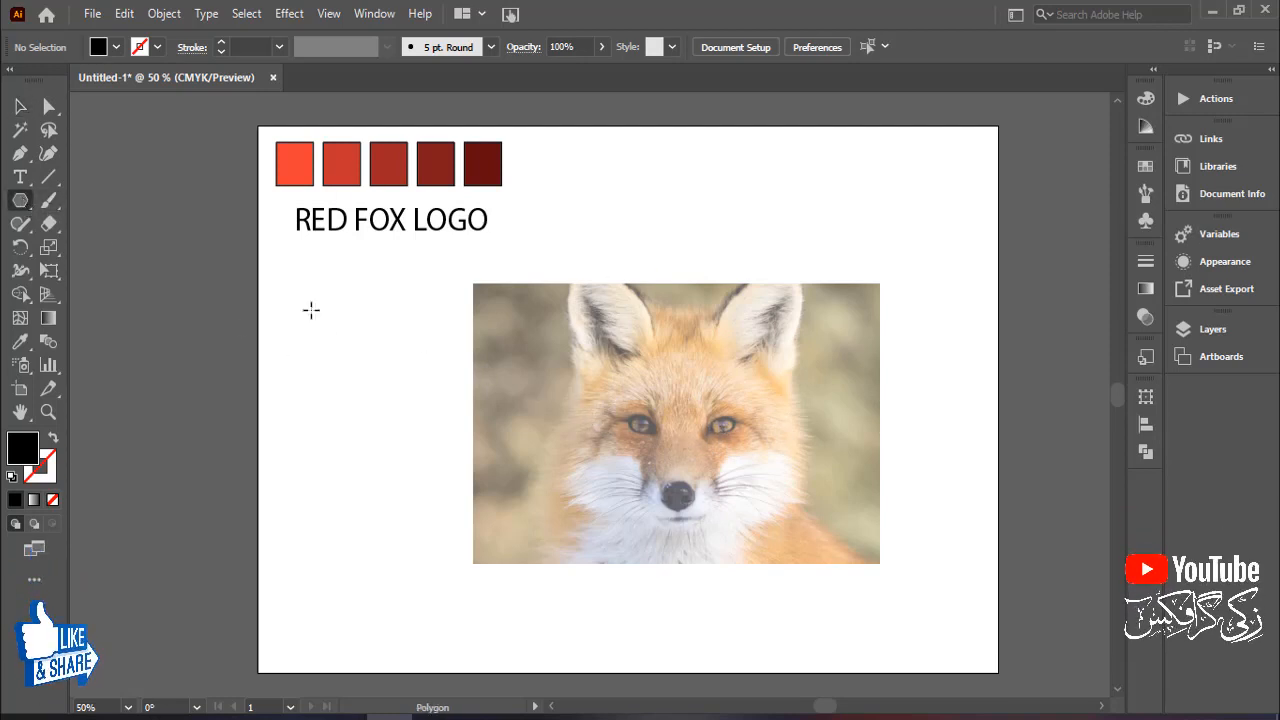
mouse_move(342, 380)
mouse_down()
mouse_move(398, 466)
mouse_move(426, 446)
mouse_move(425, 430)
mouse_up()
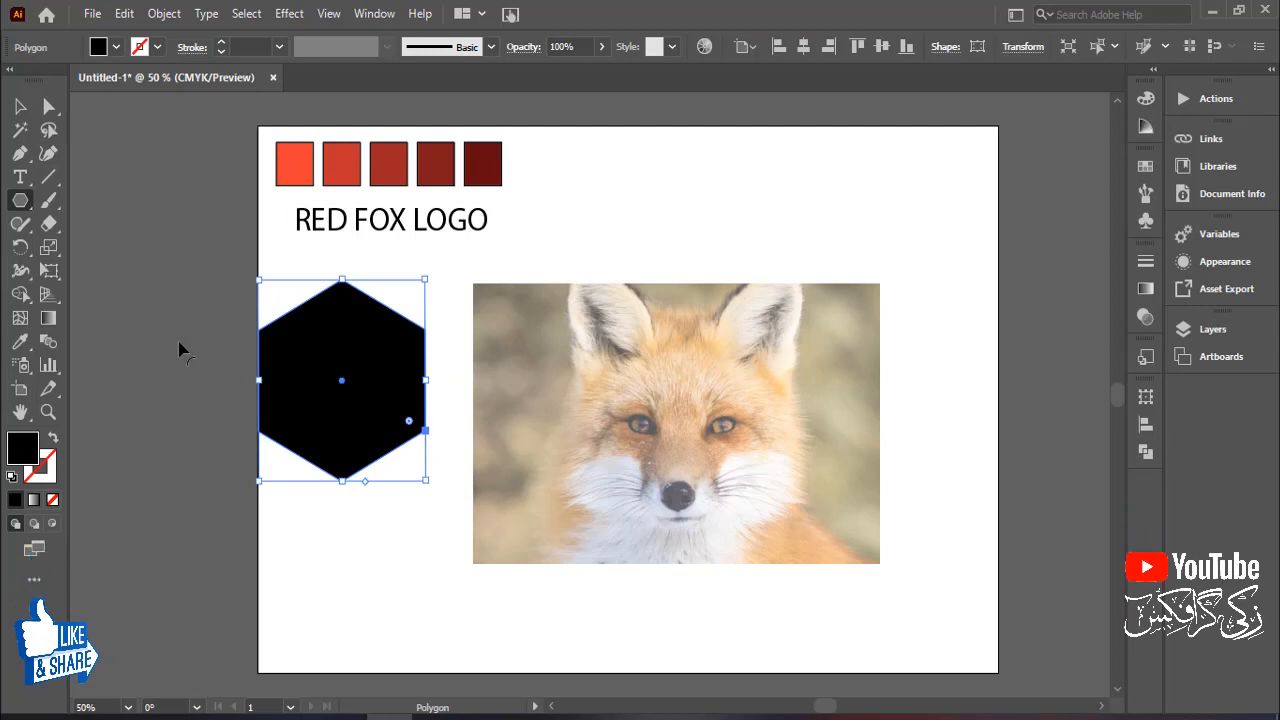
click(22, 107)
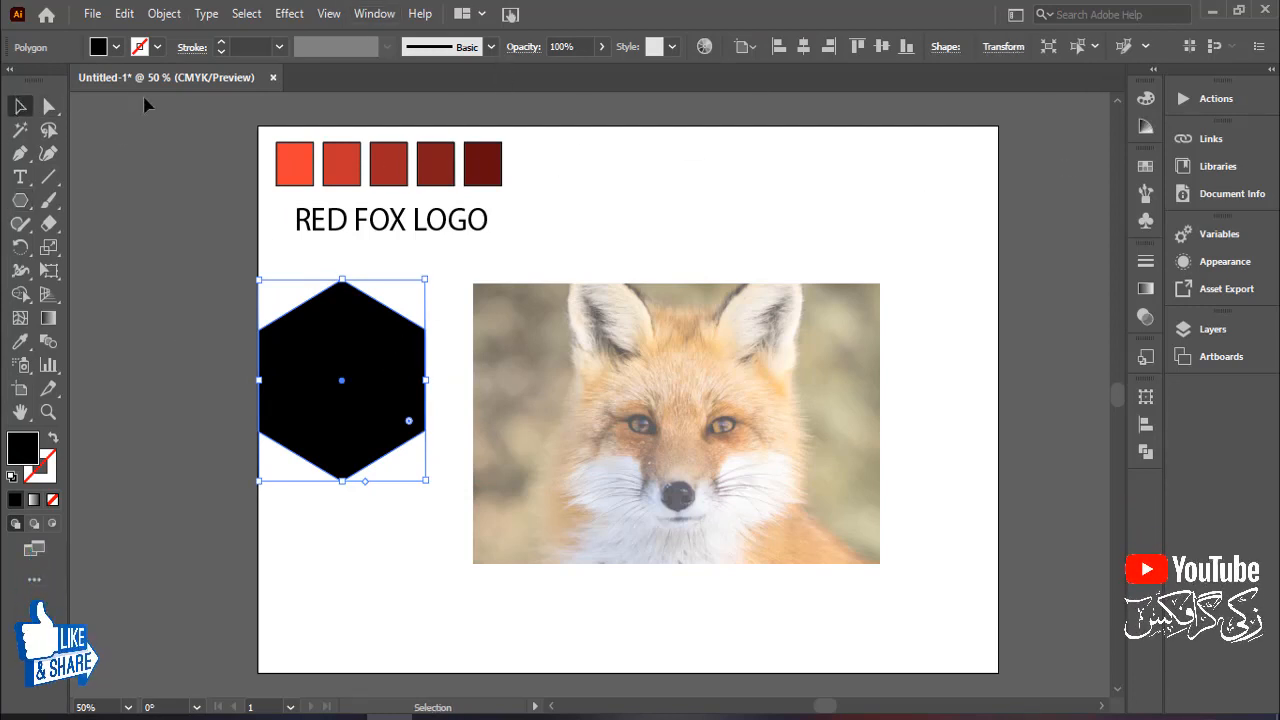
Remove the hexagon's fill and give it a 1 pt black stroke
click(116, 47)
click(13, 79)
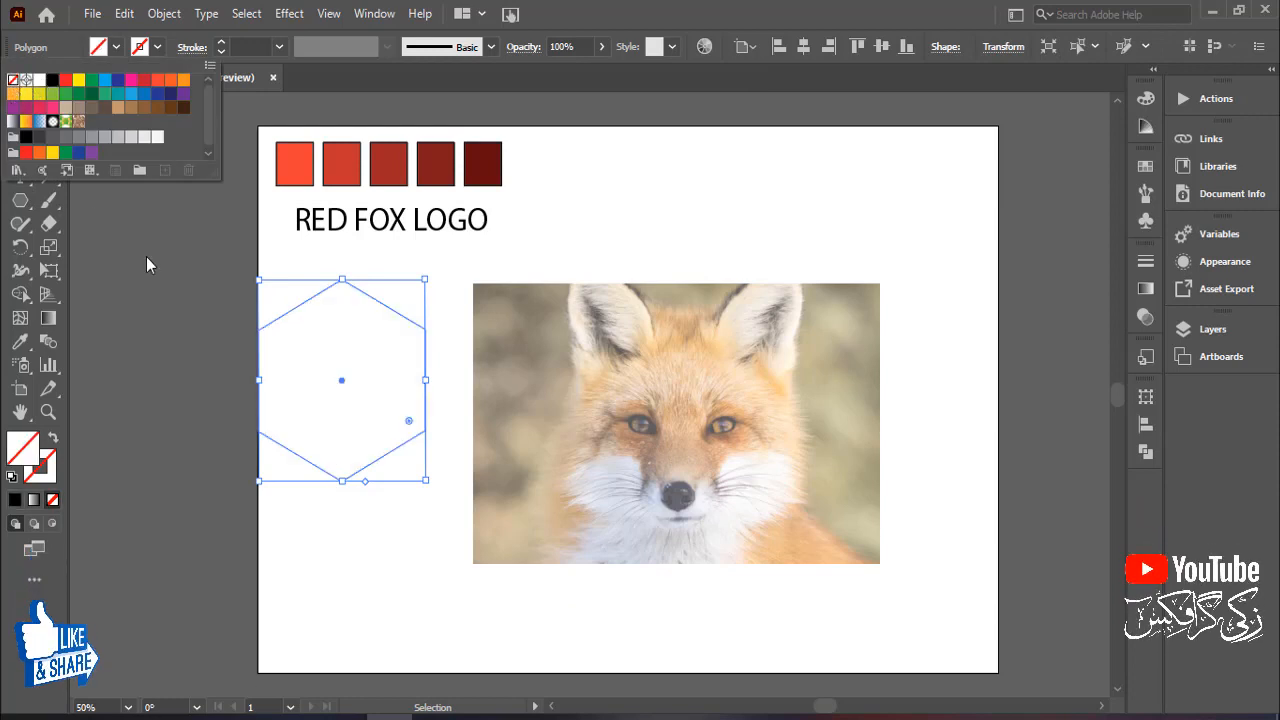
click(274, 47)
click(280, 47)
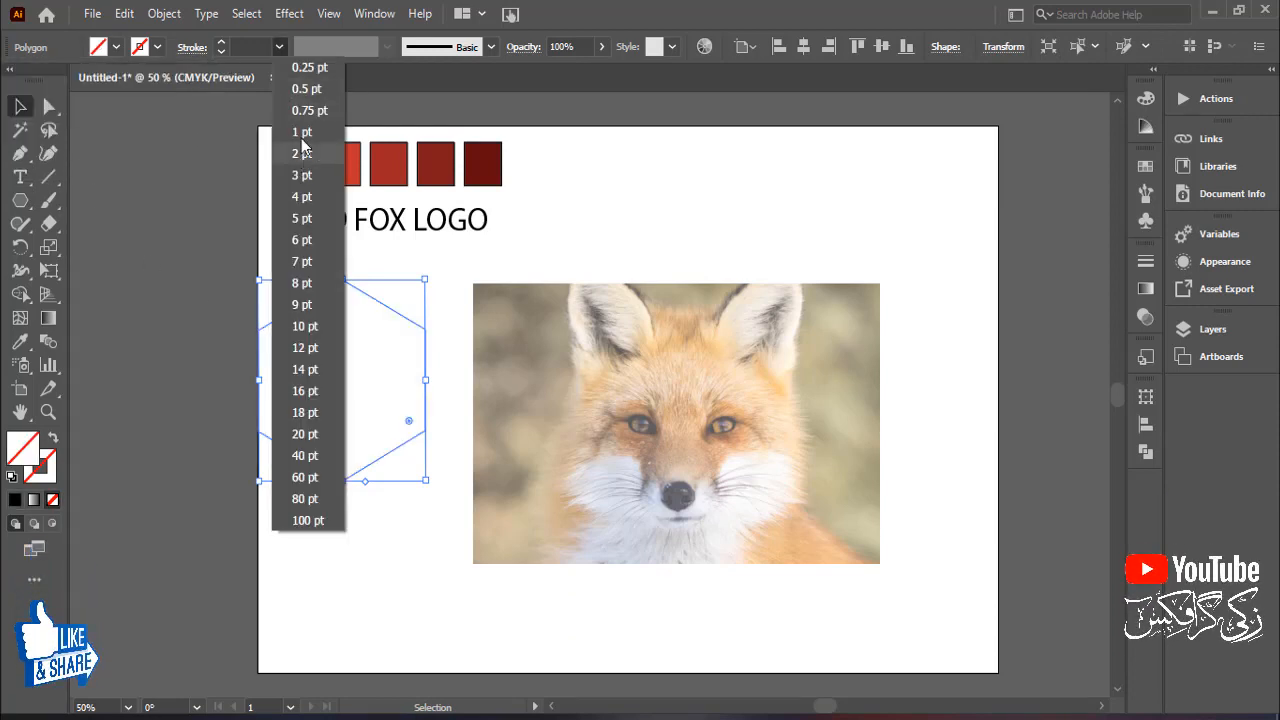
click(300, 127)
click(530, 244)
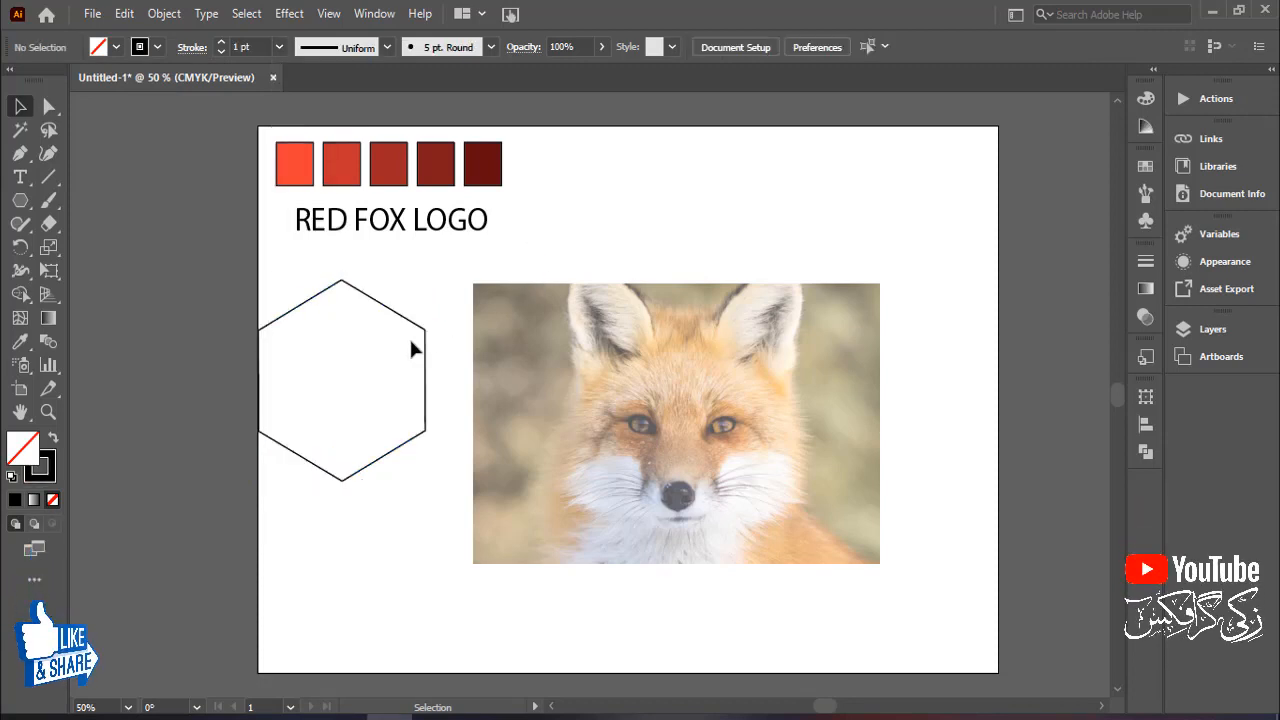
Set the hexagon's rotation angle to 90 degrees
click(395, 311)
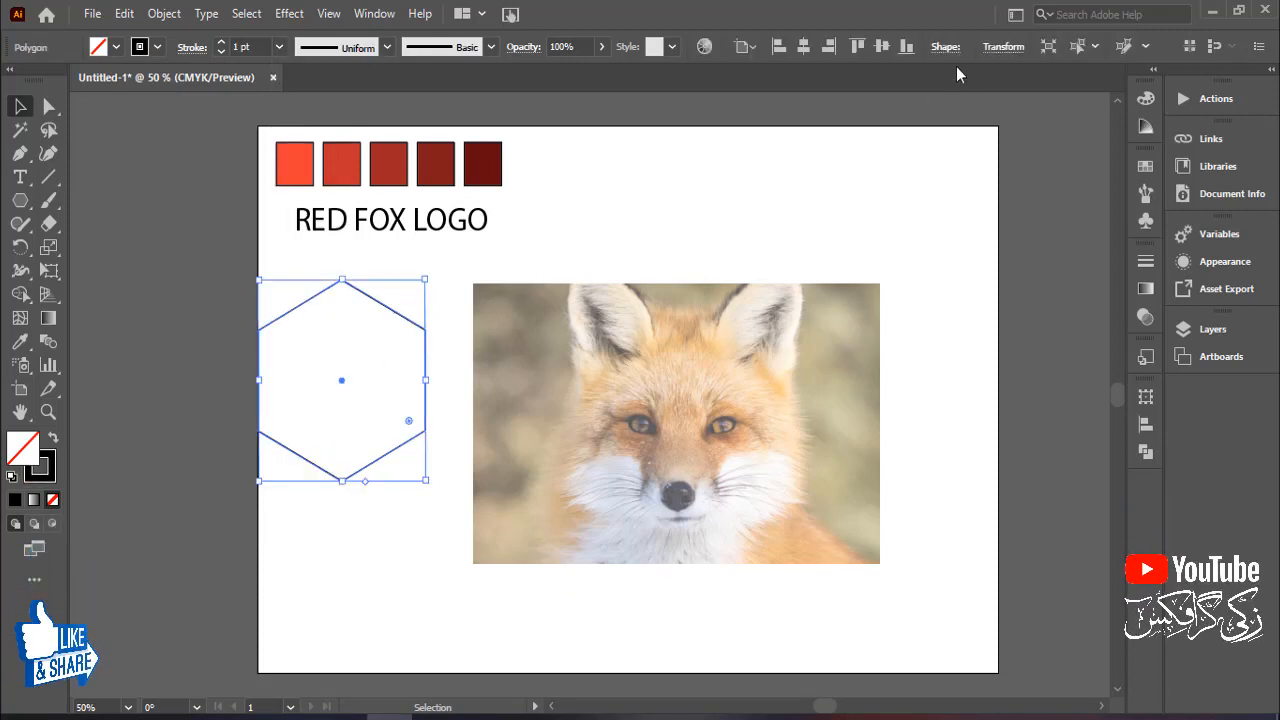
click(995, 52)
click(901, 129)
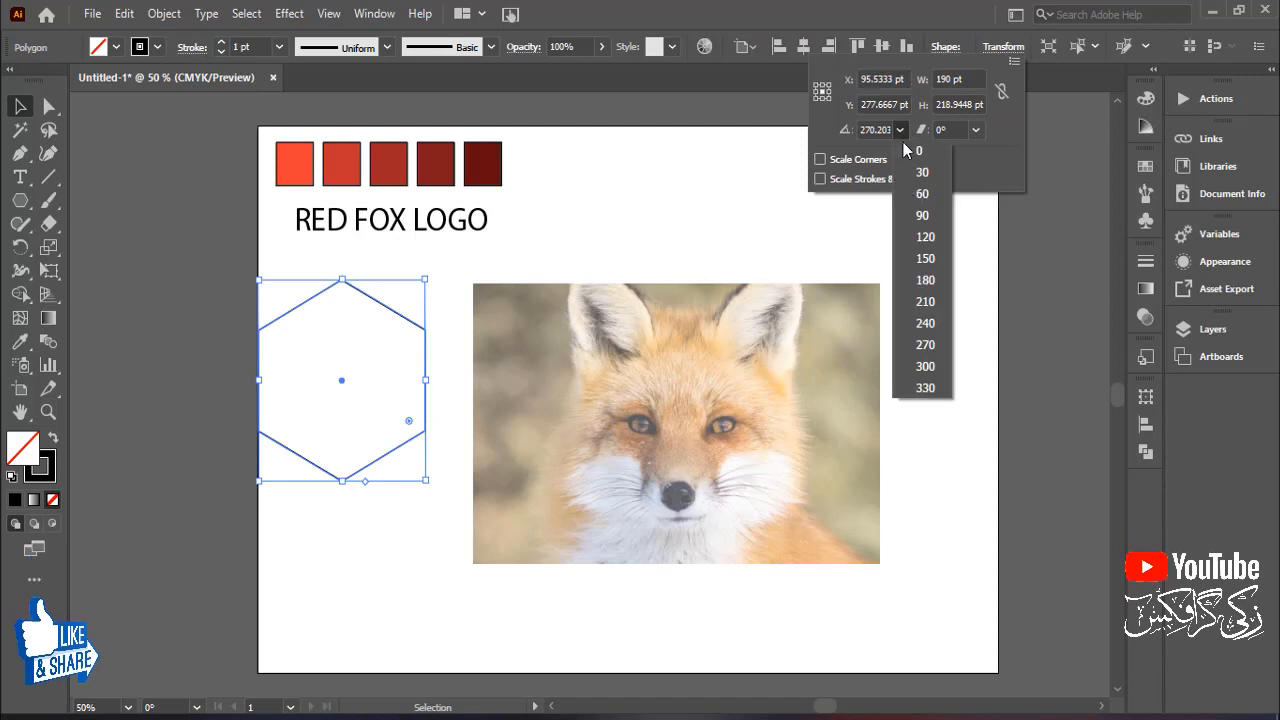
click(922, 216)
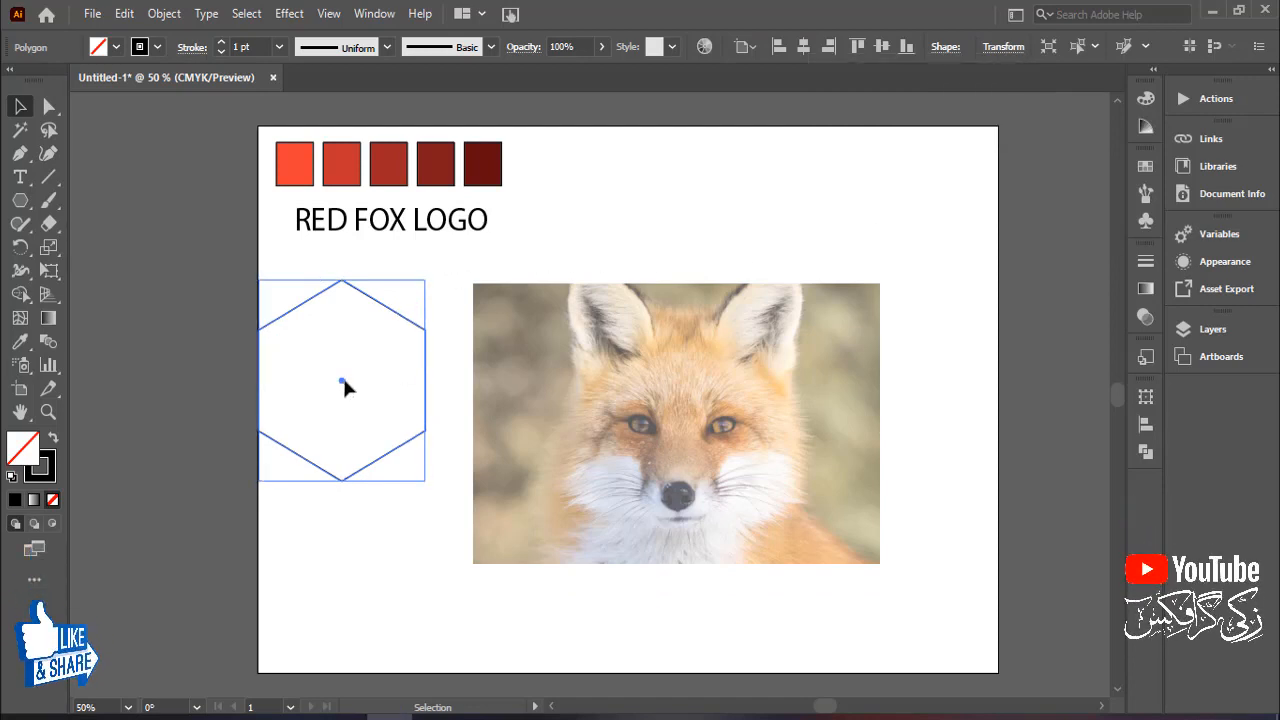
Move the hexagon onto the fox's face and enlarge it proportionally to span from the ears to the chin
drag(341, 382, 677, 432)
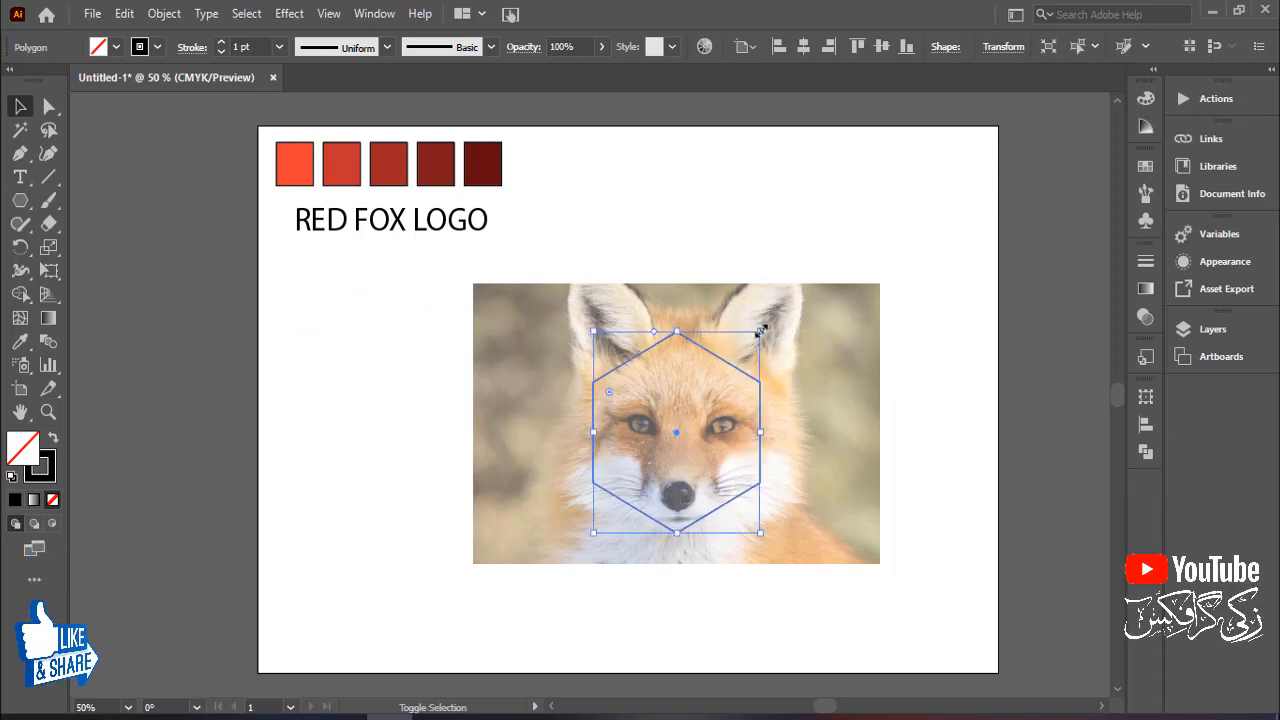
drag(759, 327, 789, 297)
drag(678, 437, 677, 403)
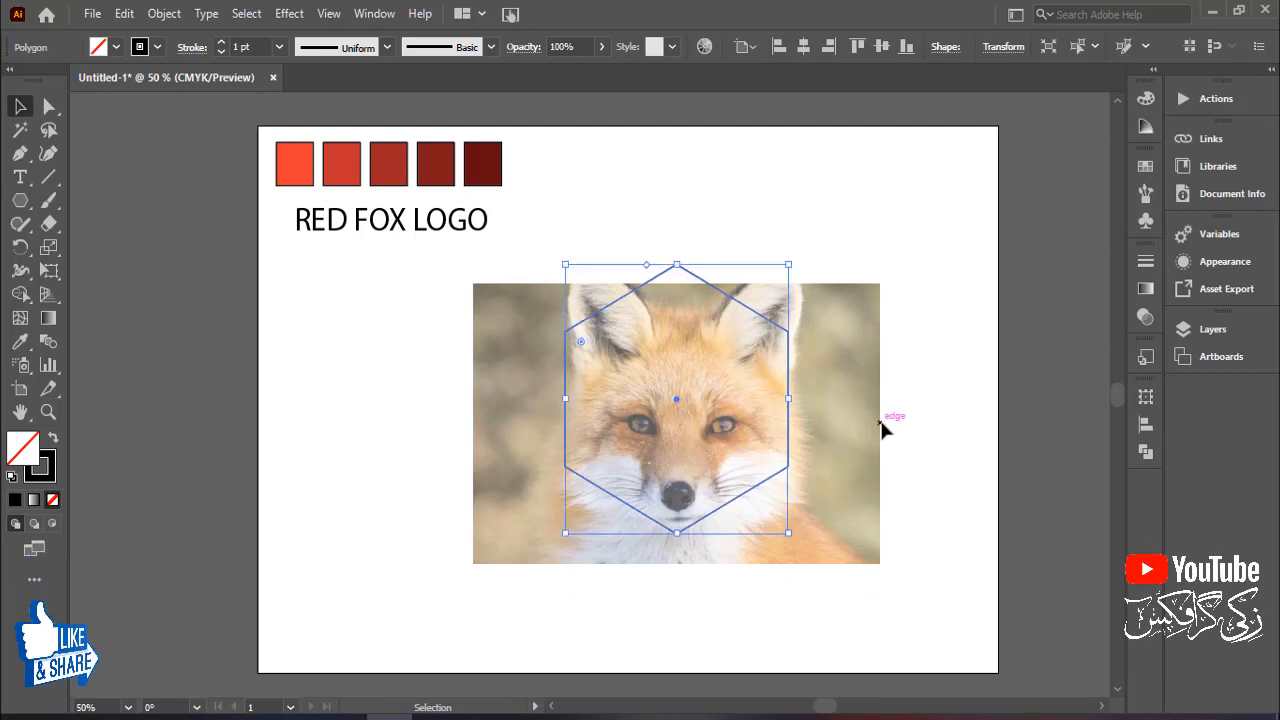
Draw a vertical line through the hexagon's centre, extending past both ends, and two diagonals joining its opposite side corners
scroll(882, 428, up, 1)
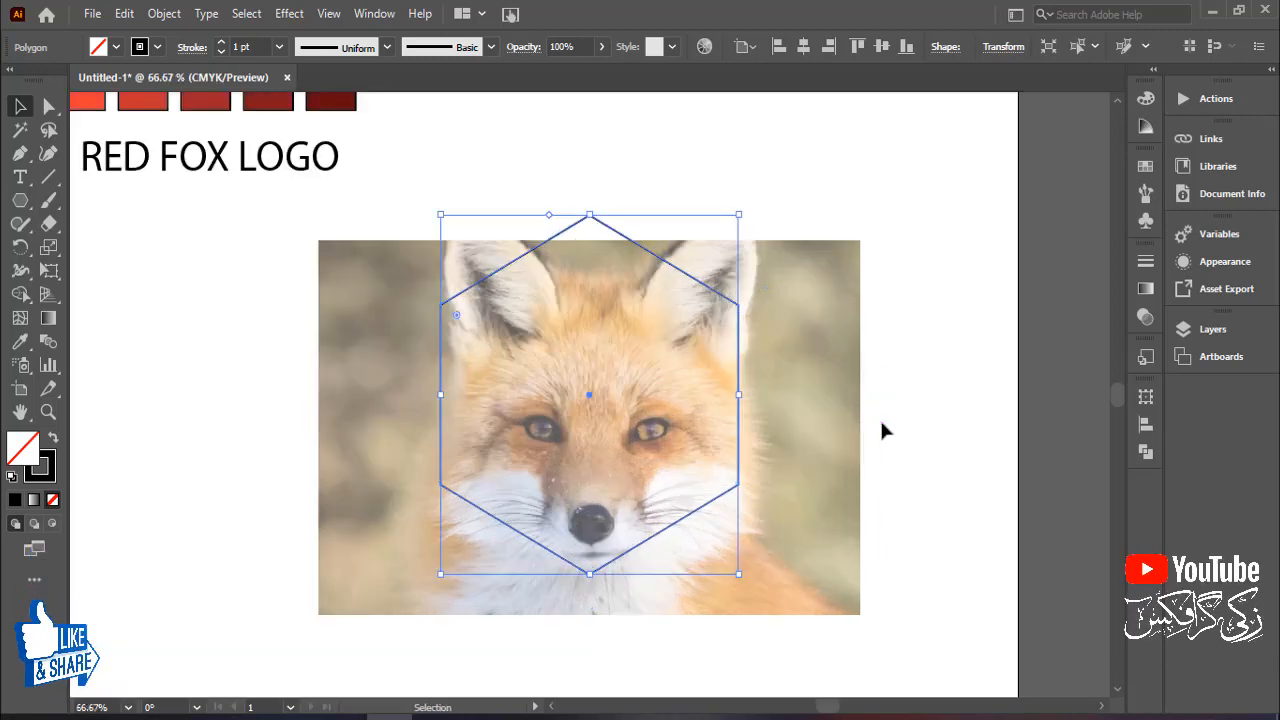
drag(886, 466, 912, 461)
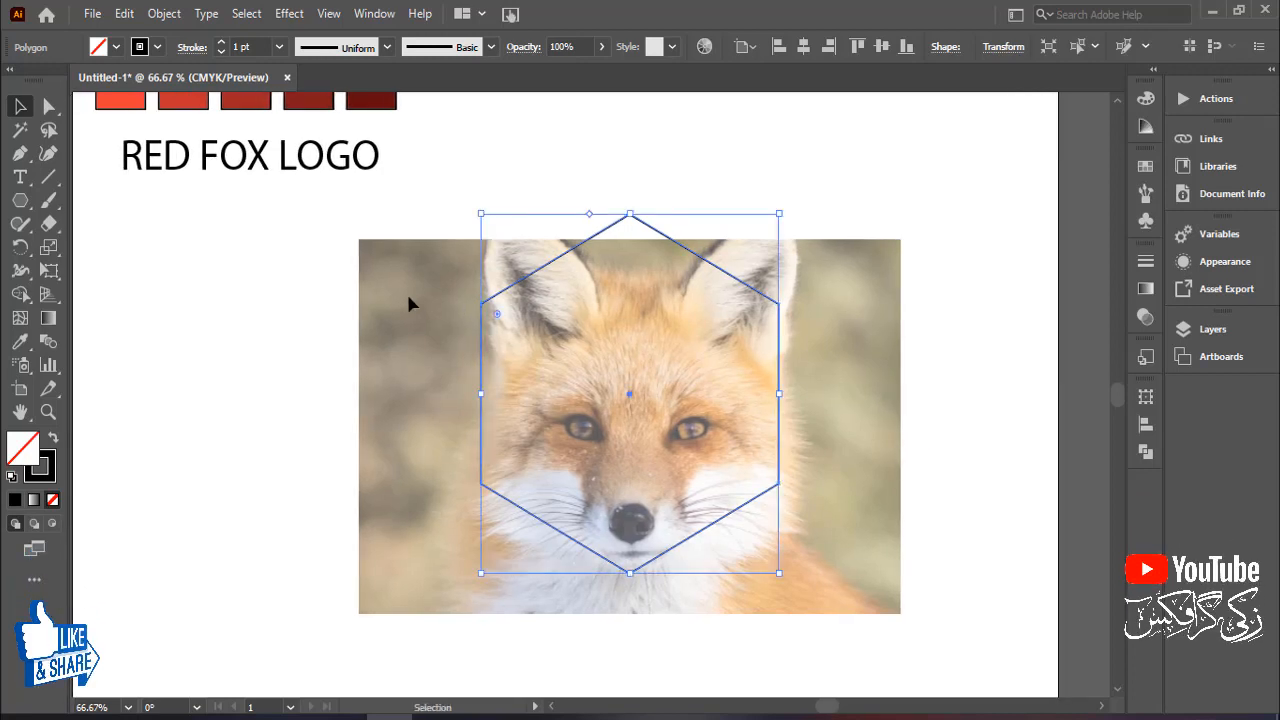
click(47, 176)
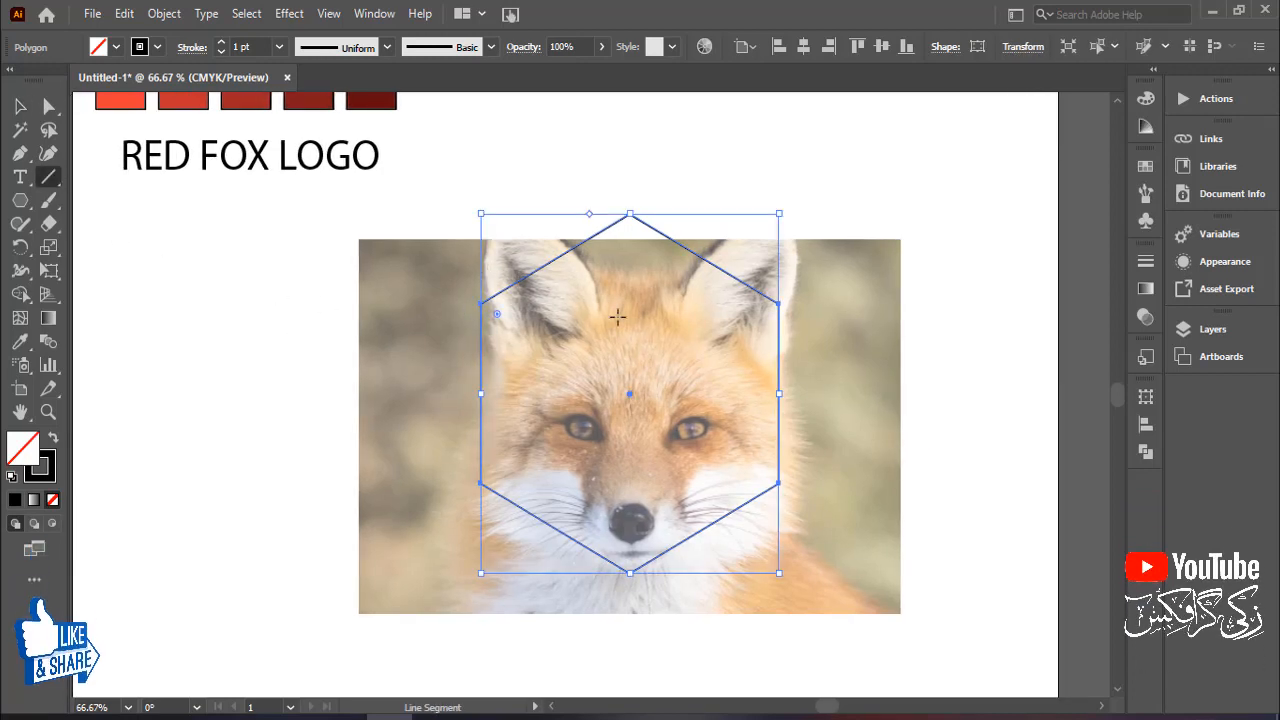
drag(629, 168, 660, 643)
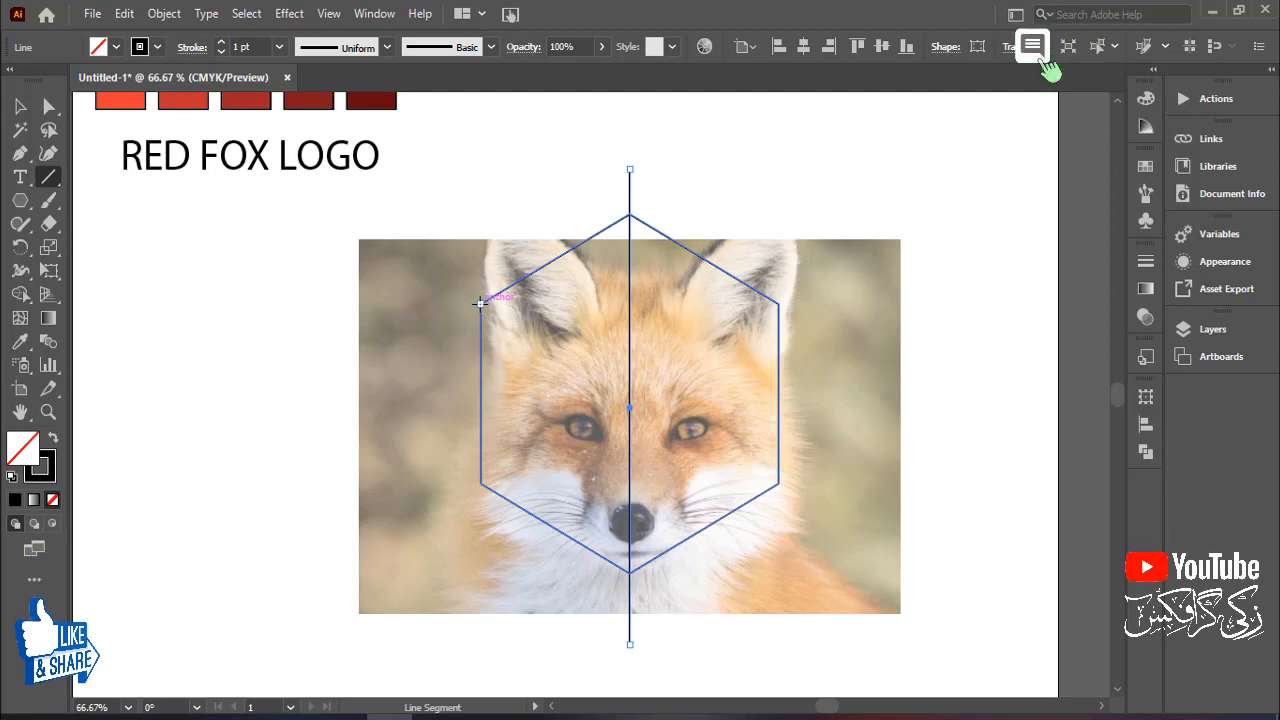
drag(480, 302, 778, 484)
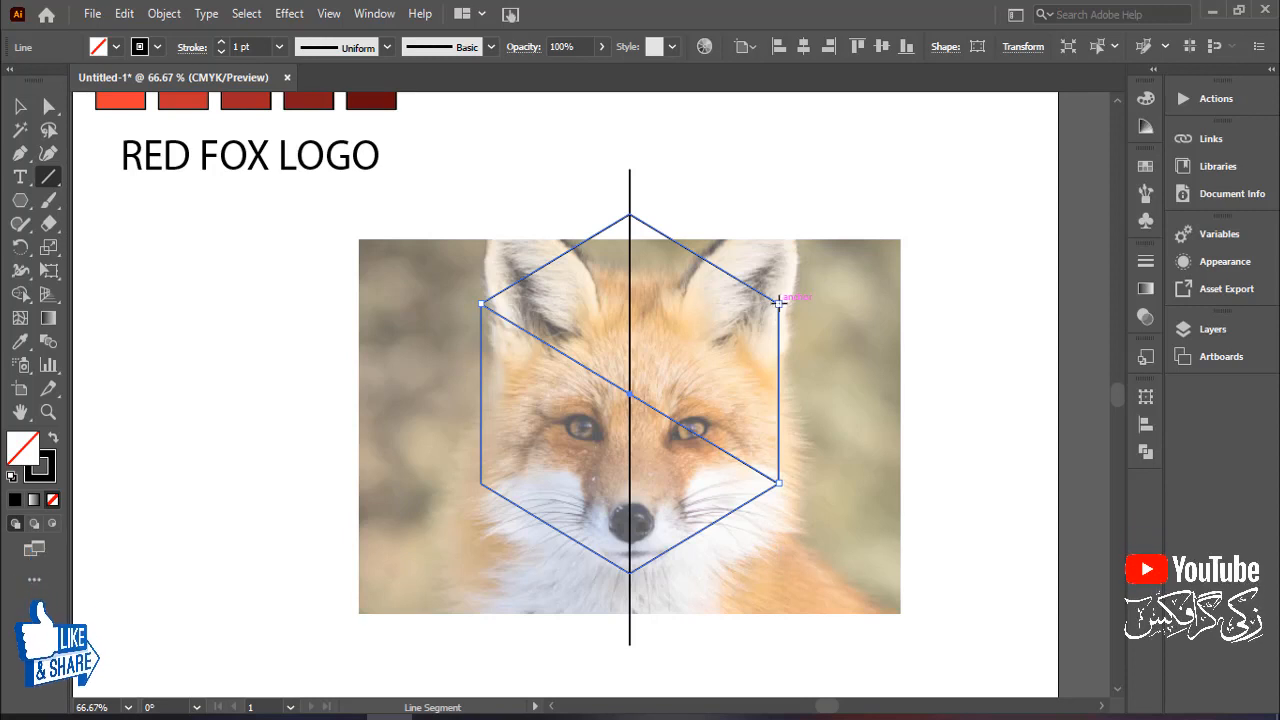
drag(778, 302, 480, 484)
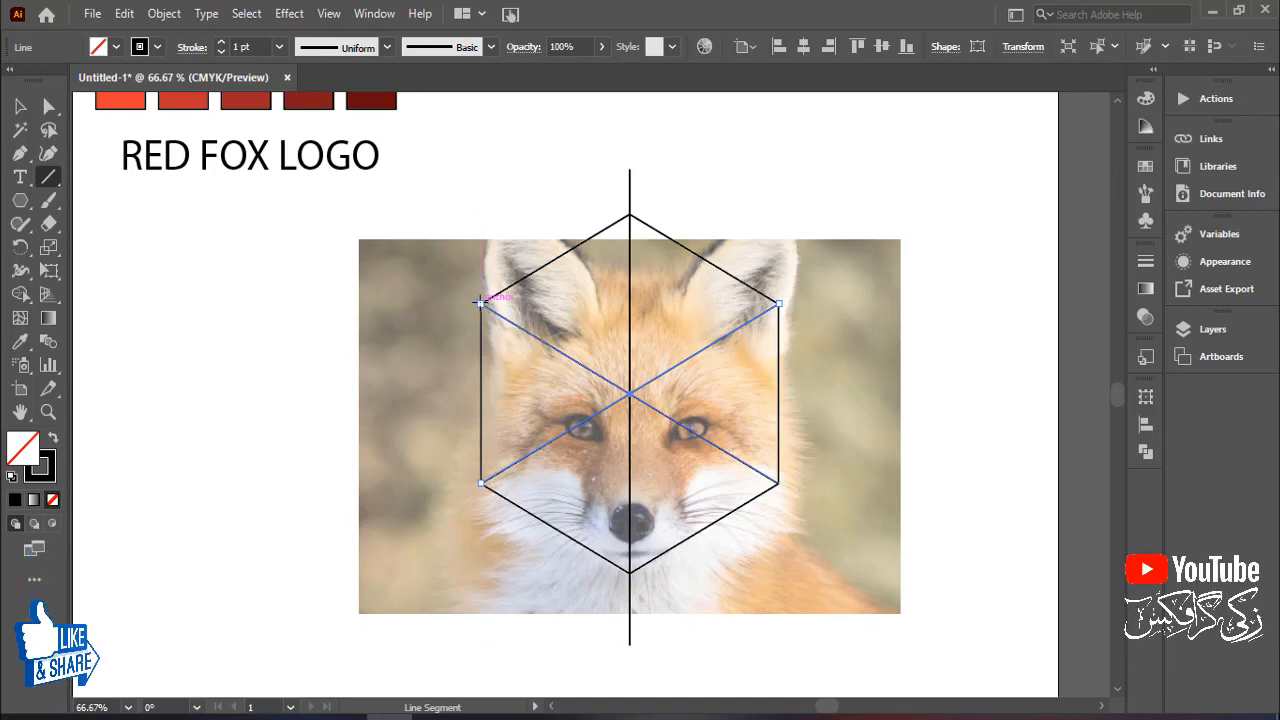
Draw lines from both upper side corners to the bottom vertex, plus short lines from their diagonal crossings out to the vertical sides
drag(480, 302, 628, 572)
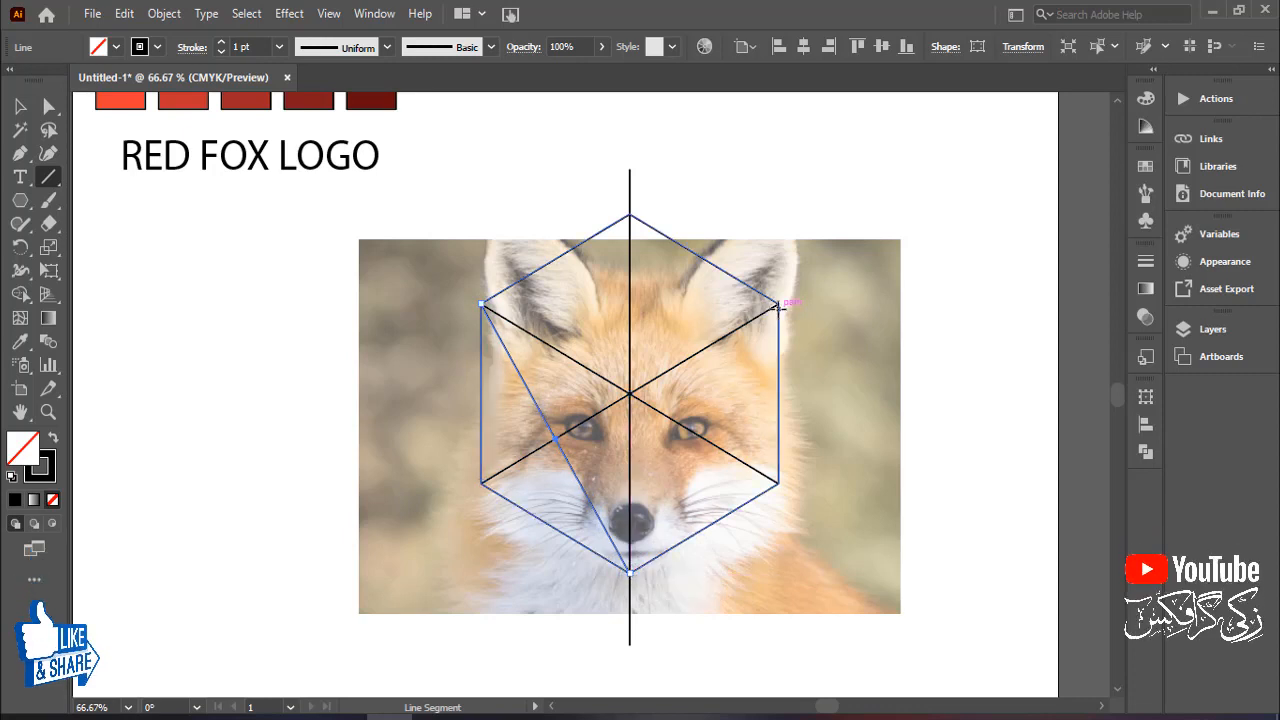
drag(778, 302, 628, 572)
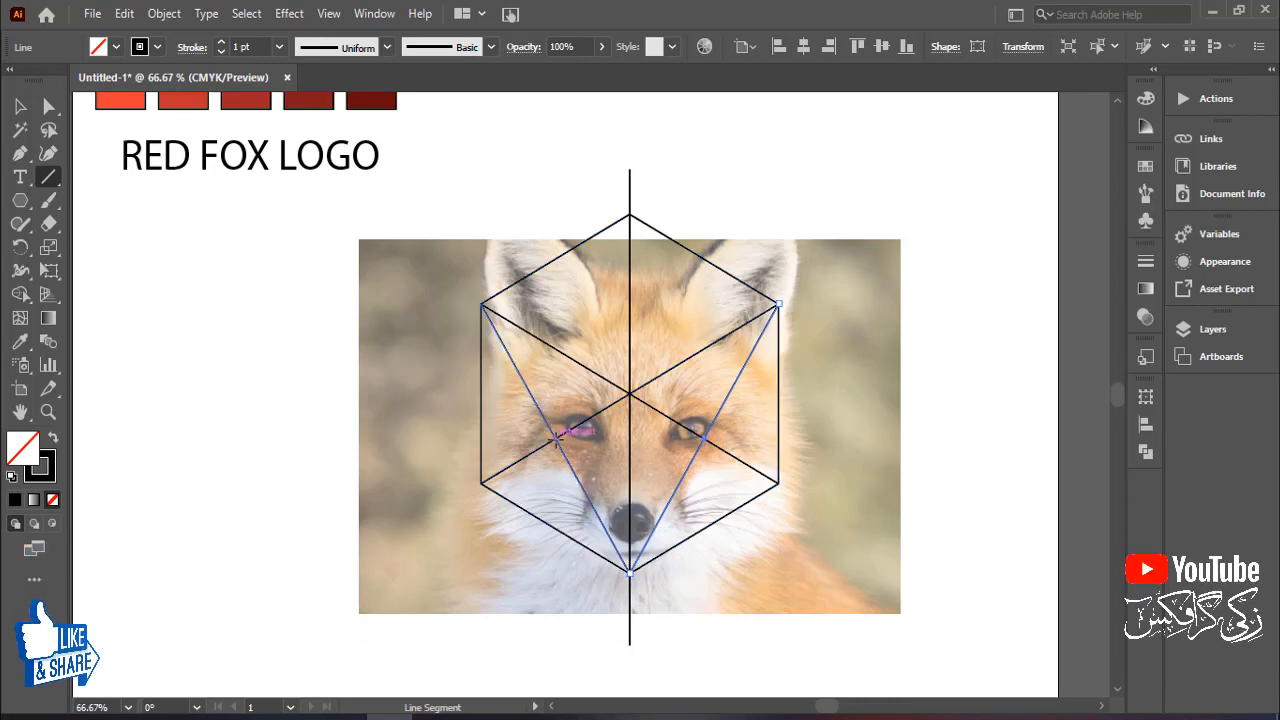
drag(553, 437, 481, 400)
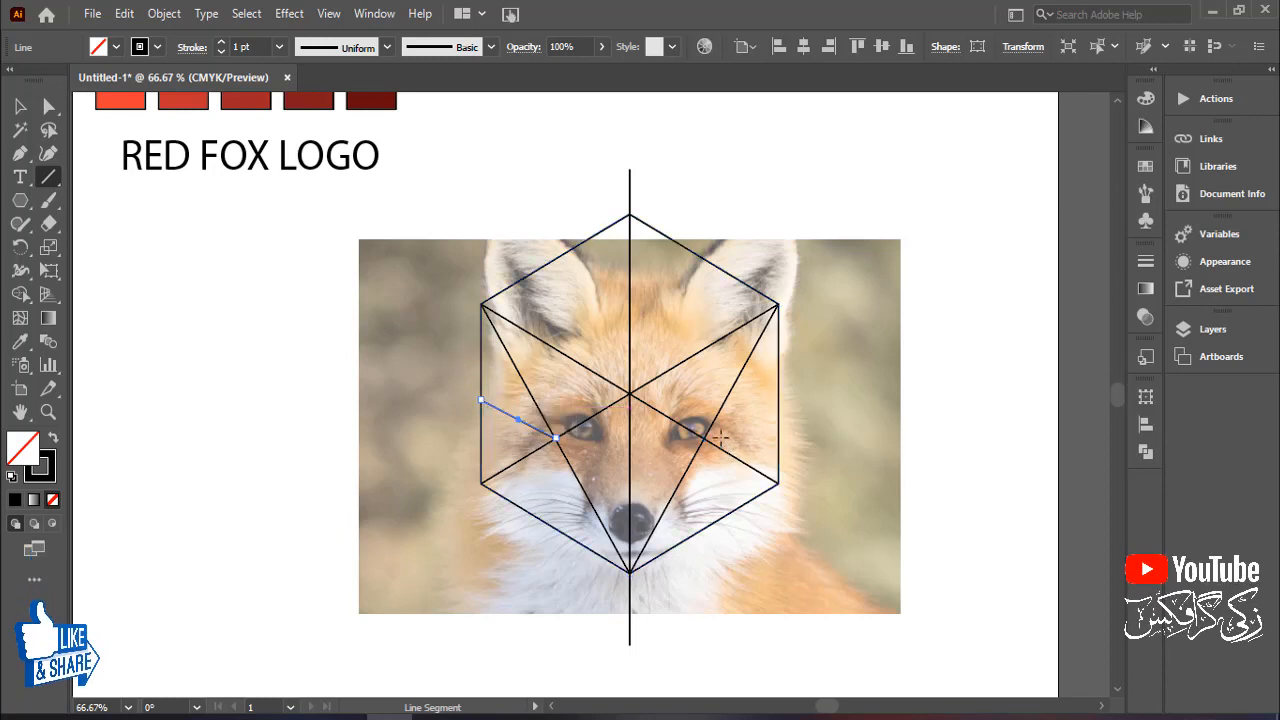
drag(705, 437, 777, 400)
Select the hexagon with all its guide lines and set black as the fill for the Shape Builder tool
click(20, 106)
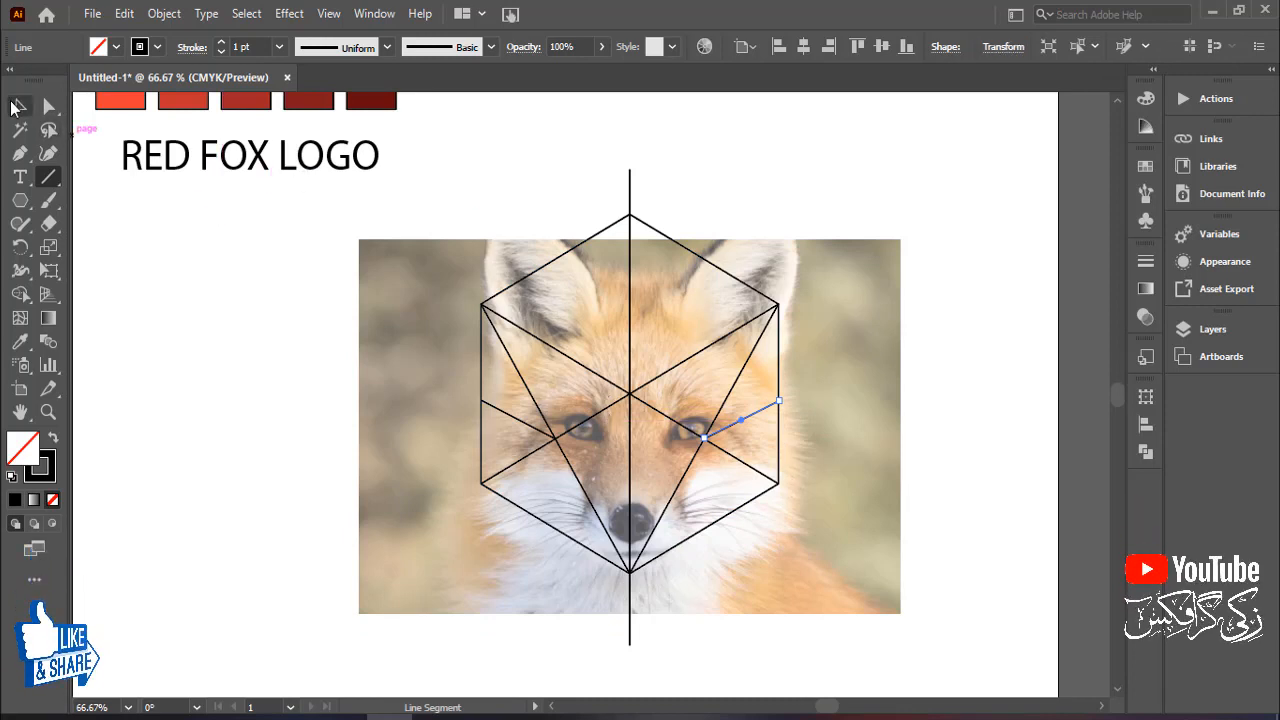
click(567, 184)
drag(674, 155, 814, 606)
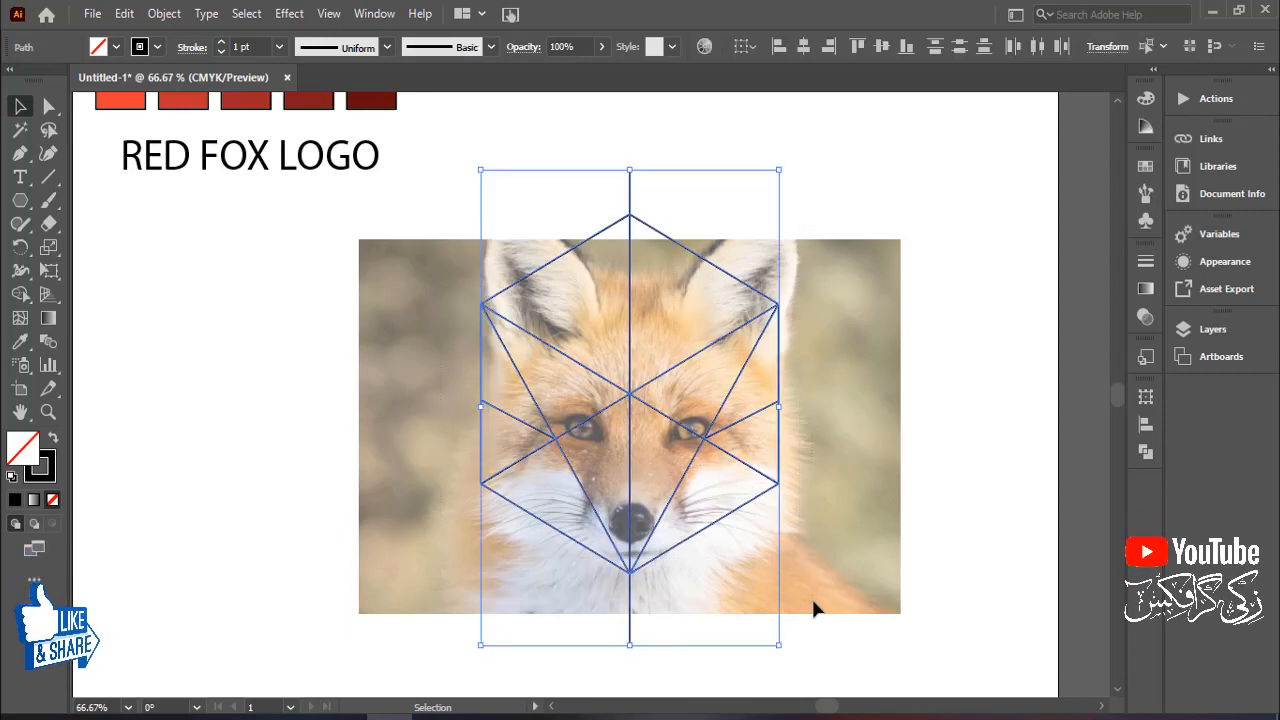
click(20, 294)
click(115, 47)
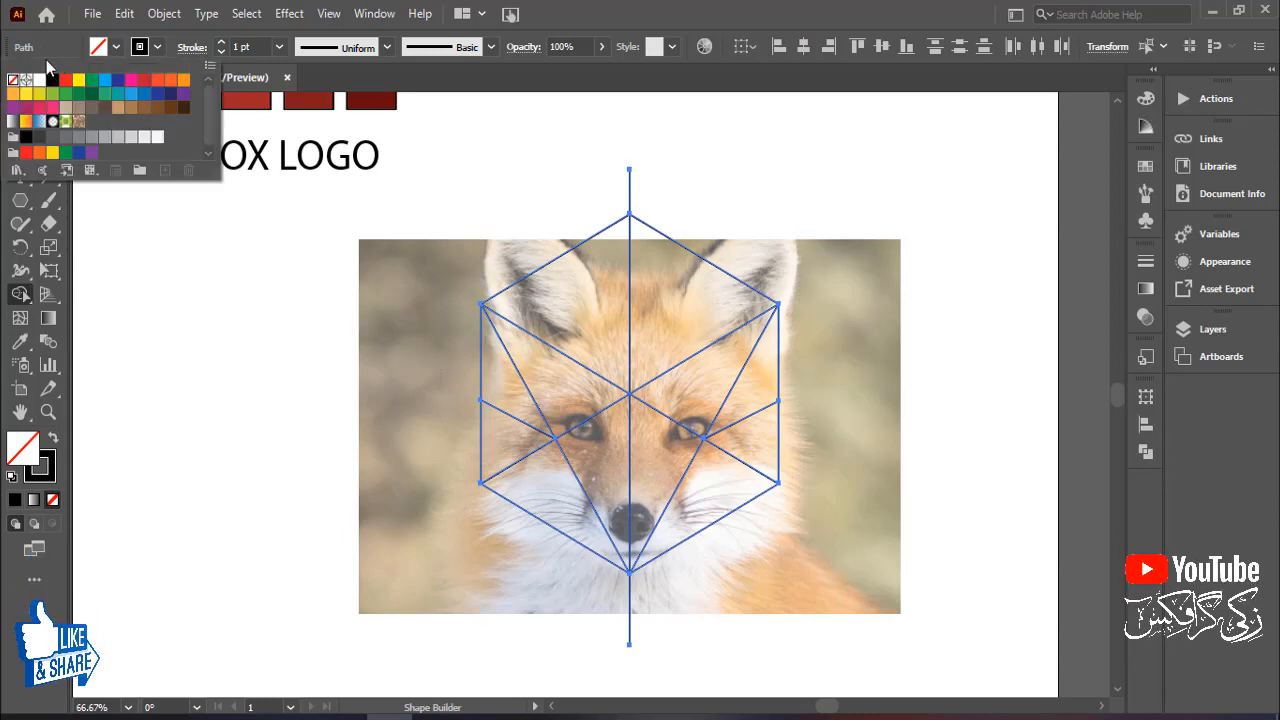
click(52, 79)
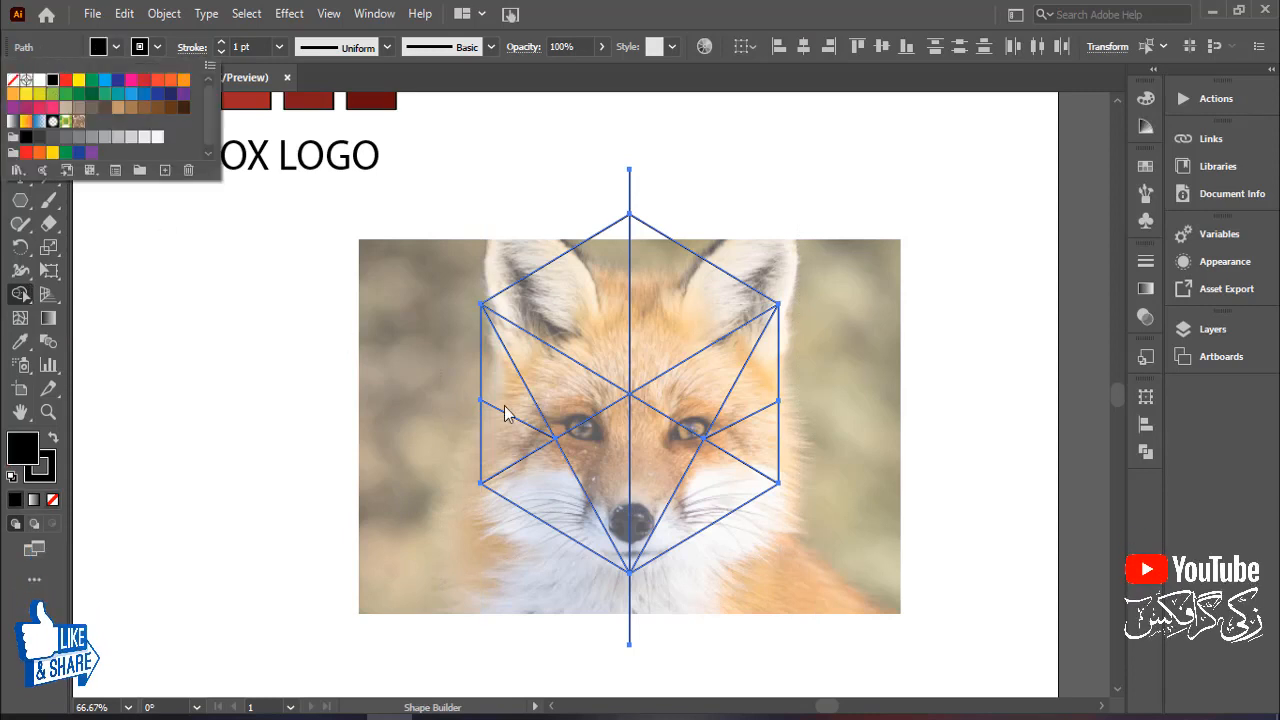
Fill the five regions of the fox face's left half, below the upper diagonal, with black using the Shape Builder tool
click(569, 389)
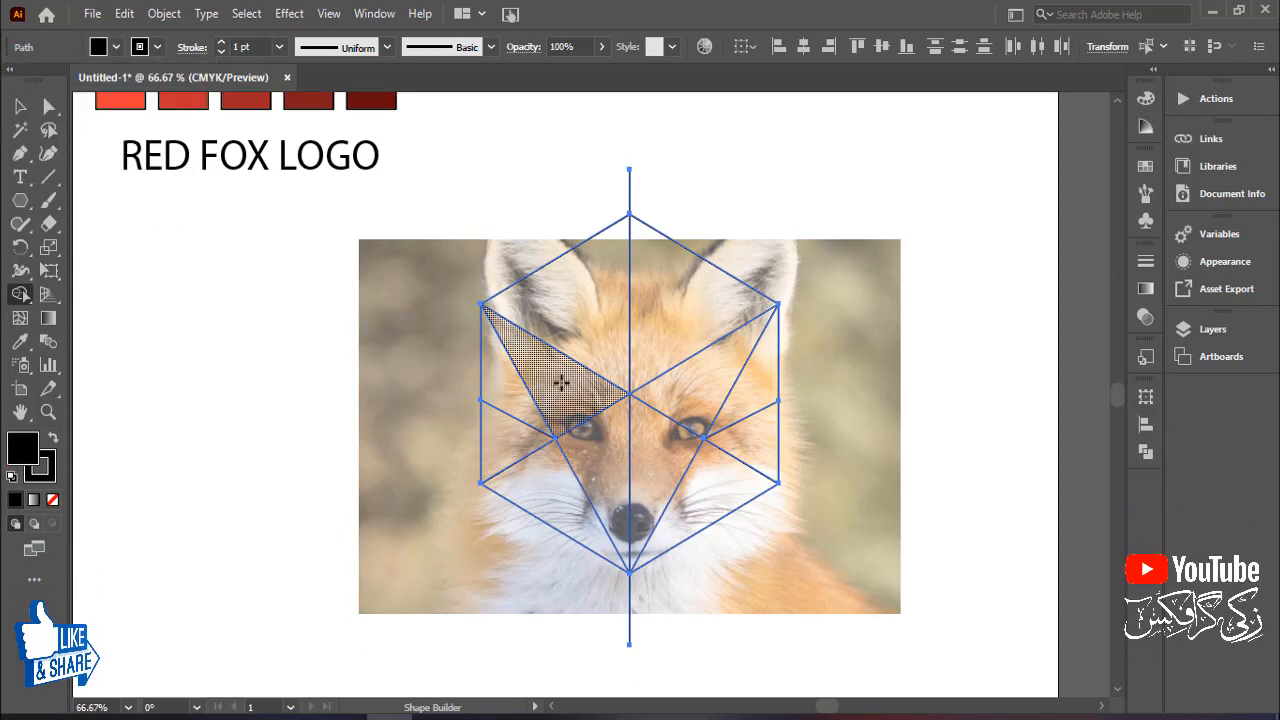
click(561, 382)
click(508, 386)
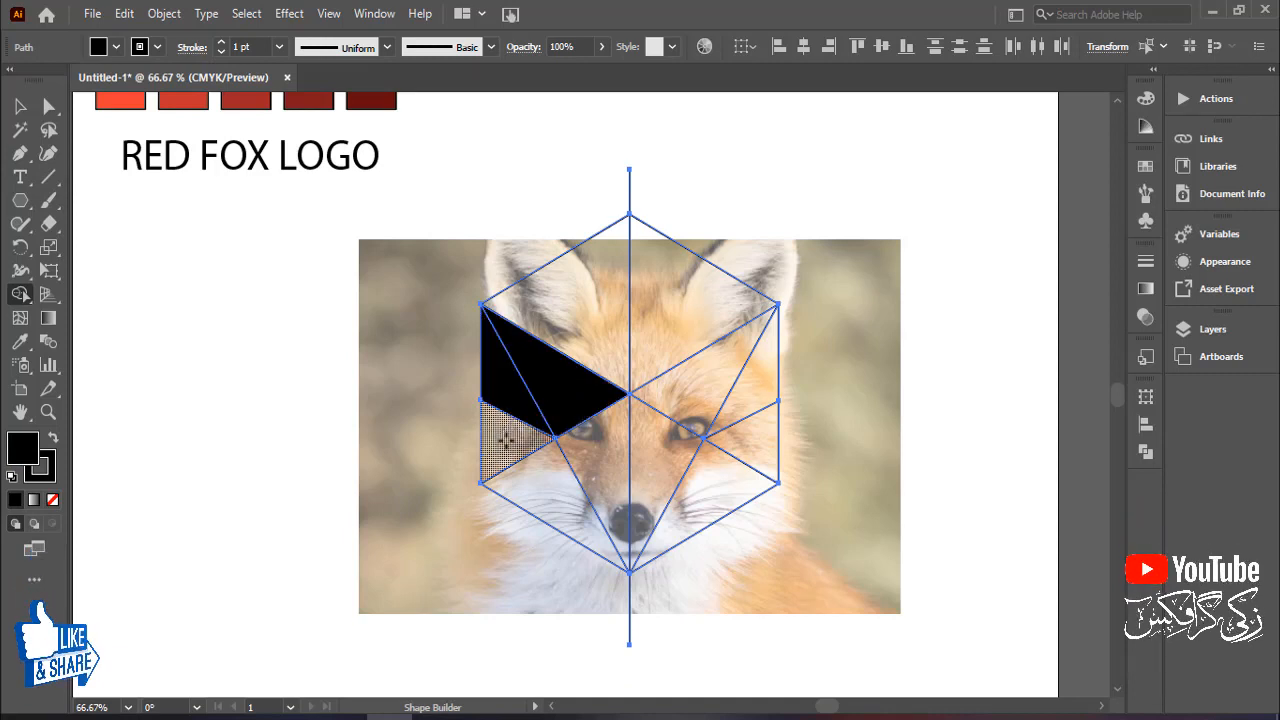
click(507, 438)
click(531, 486)
click(608, 477)
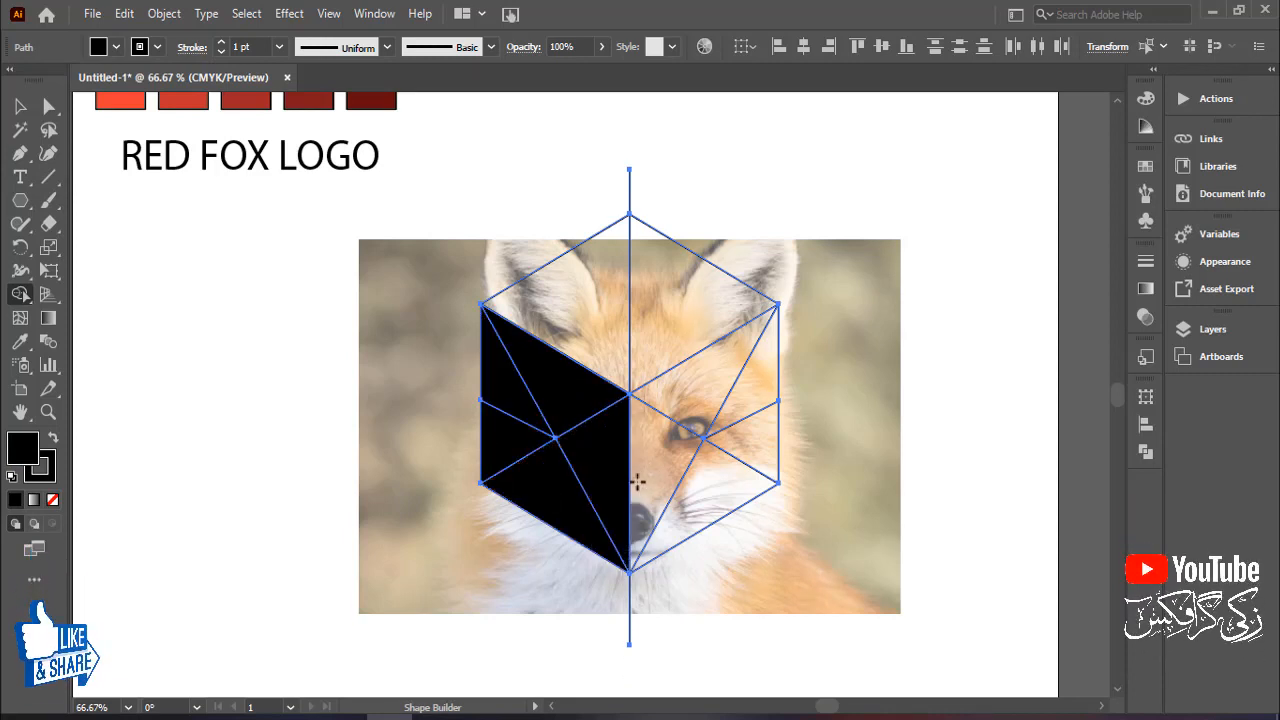
Fill the matching five regions of the face's right half with black using the Shape Builder tool
click(645, 482)
click(714, 491)
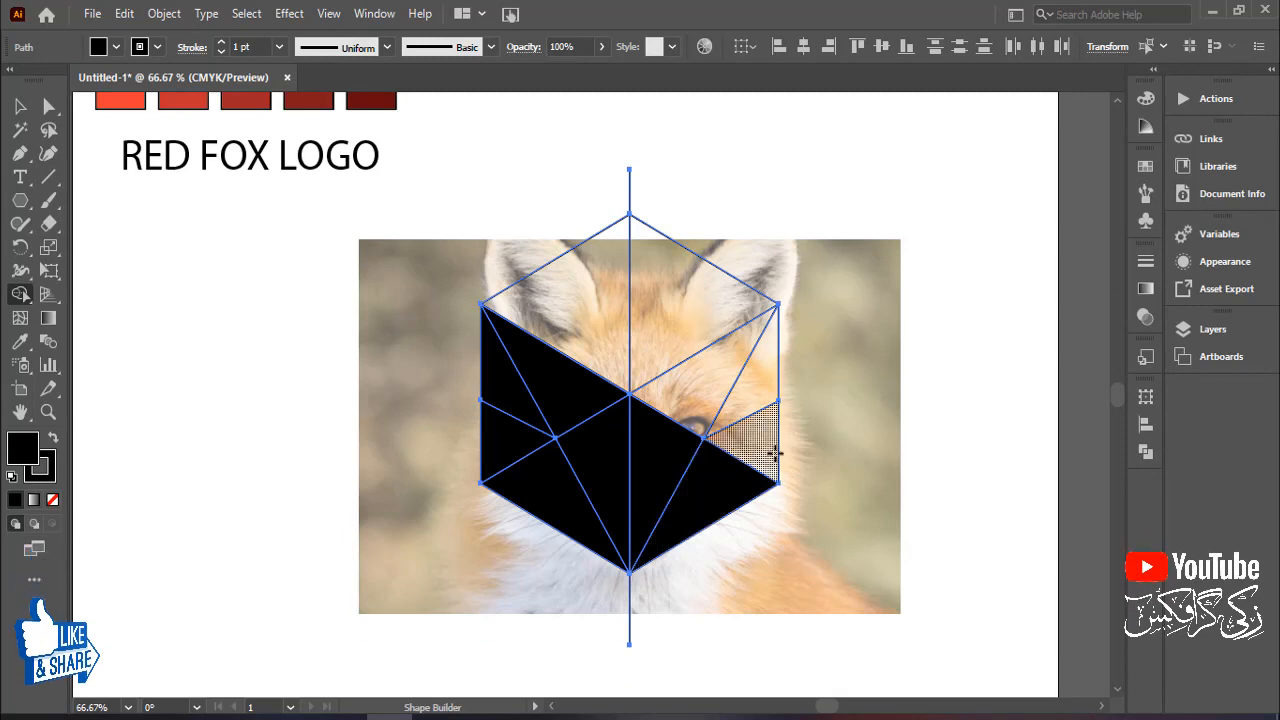
click(776, 453)
click(705, 382)
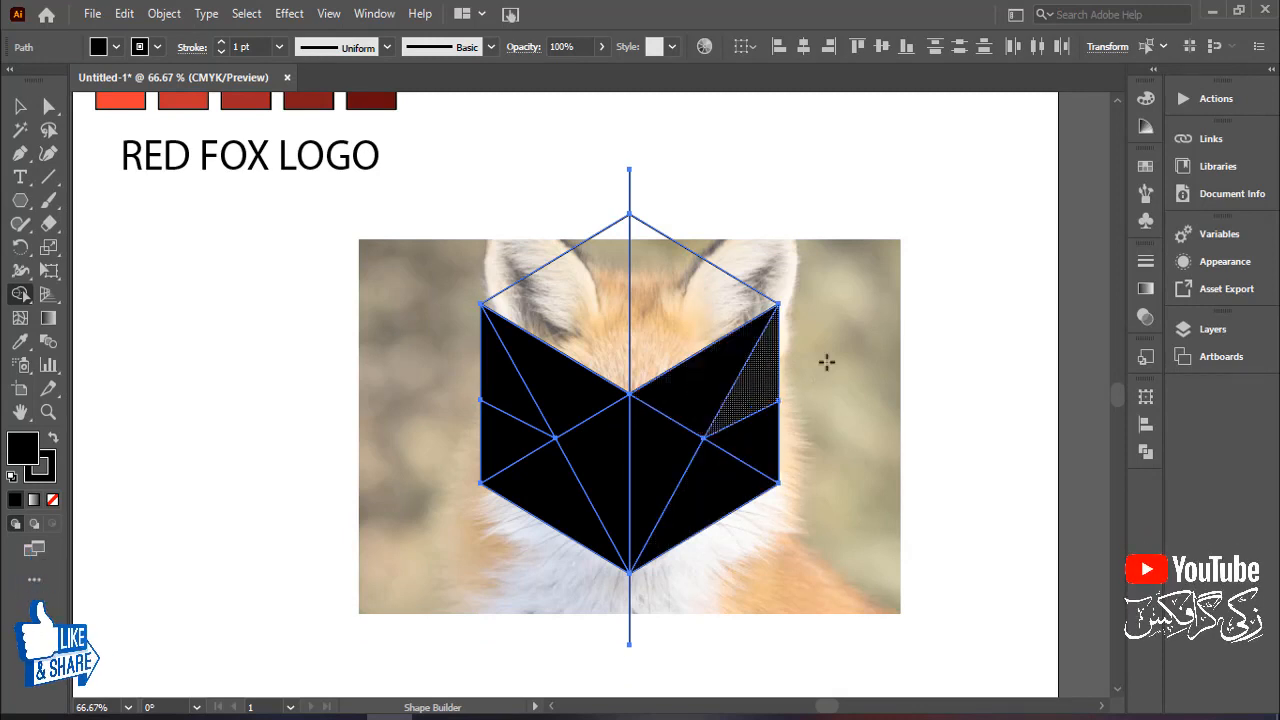
click(763, 372)
Delete the leftover outlines above the black shape and the centre line segment extending below the chin
click(20, 106)
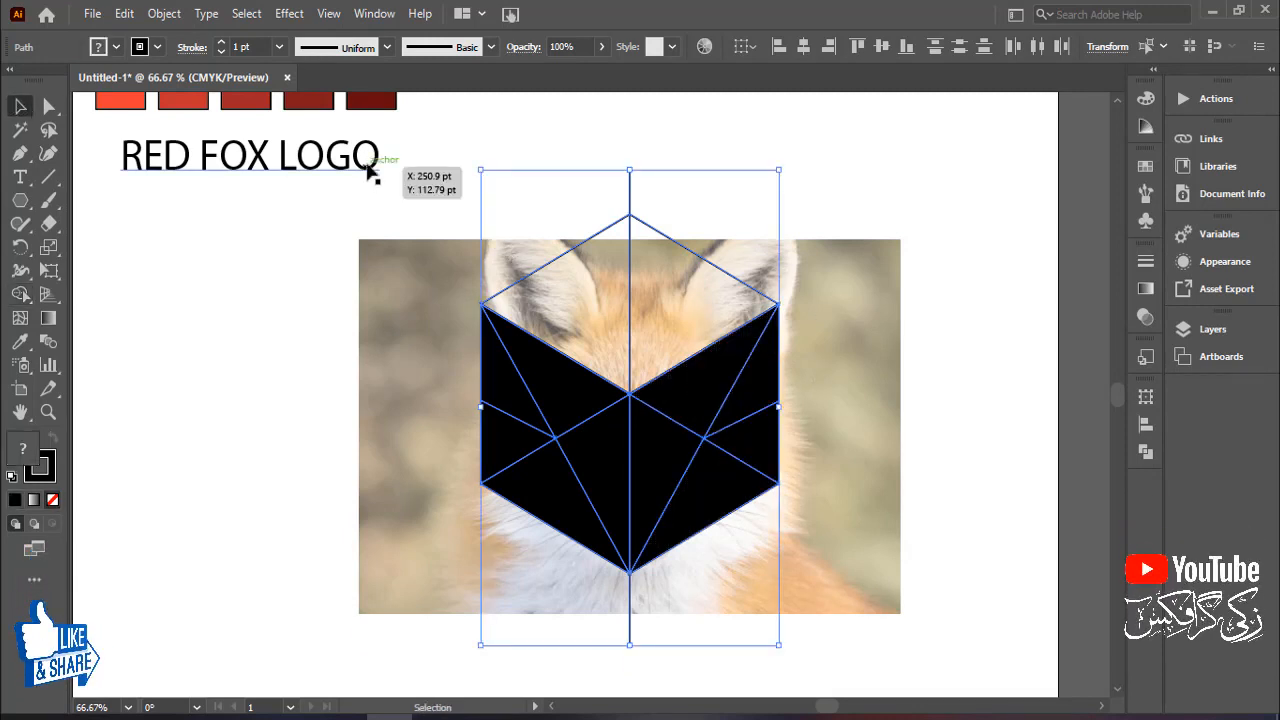
drag(407, 168, 735, 277)
click(735, 275)
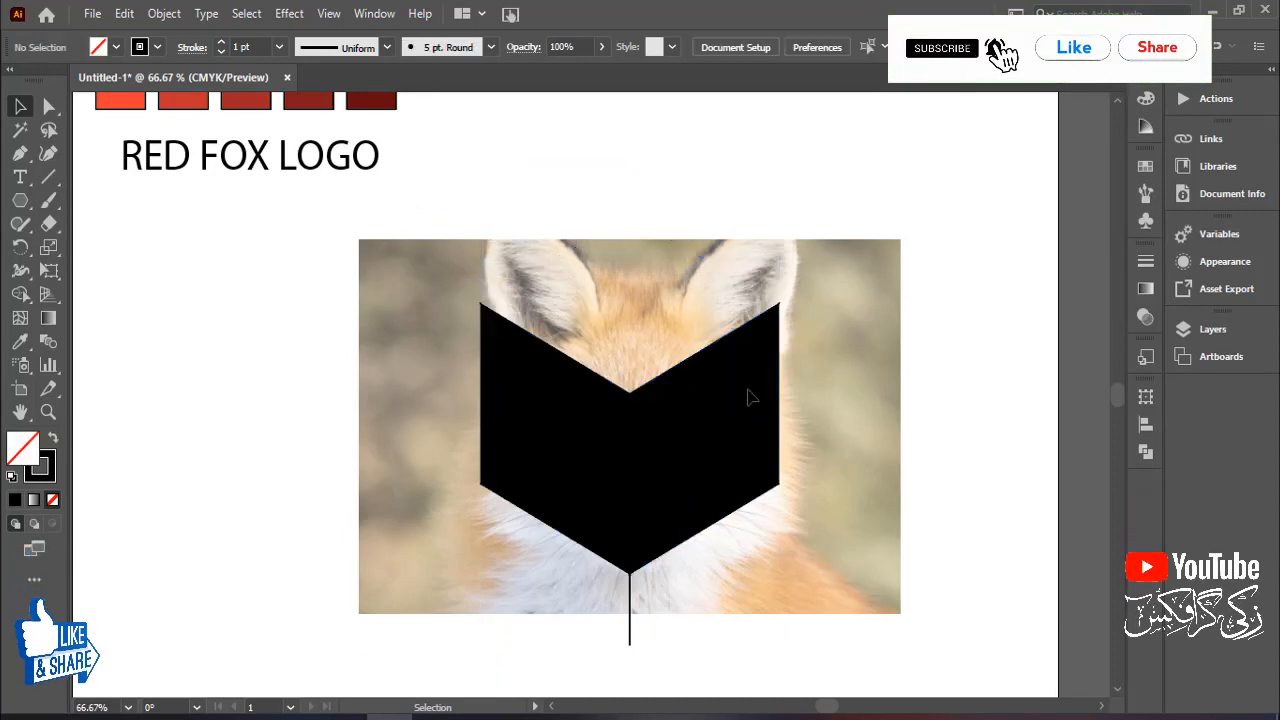
click(629, 632)
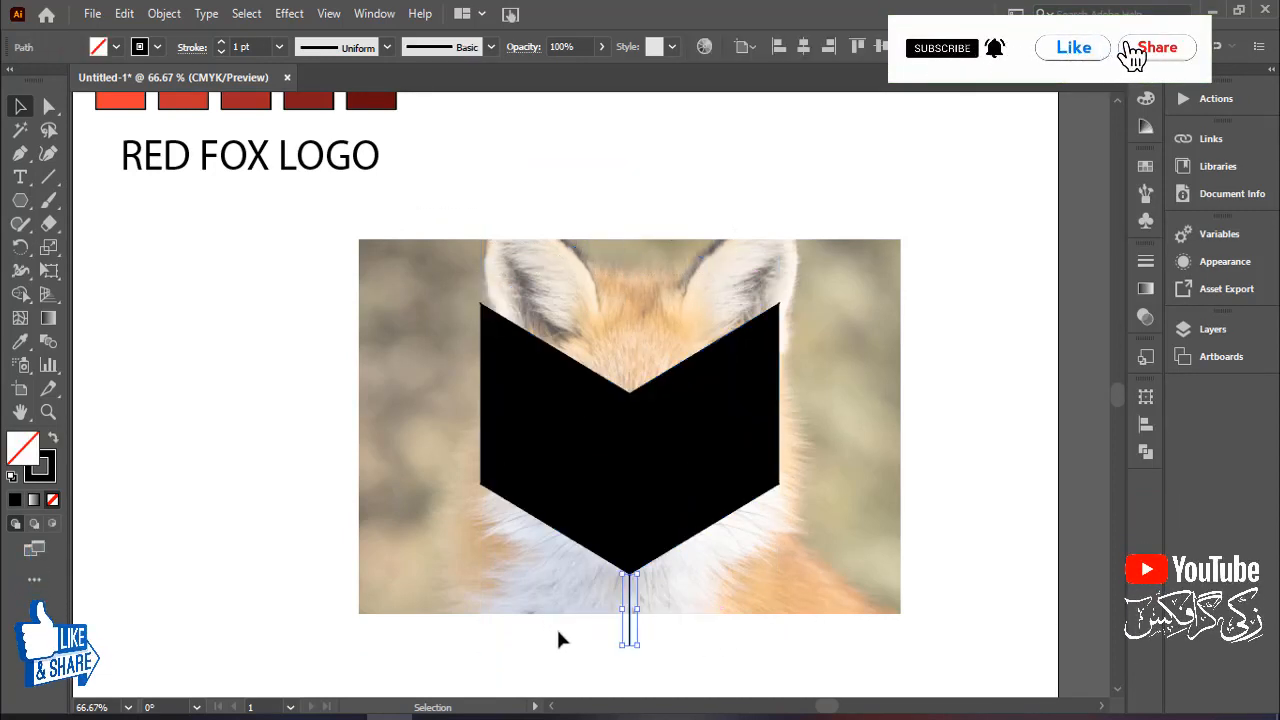
key(Delete)
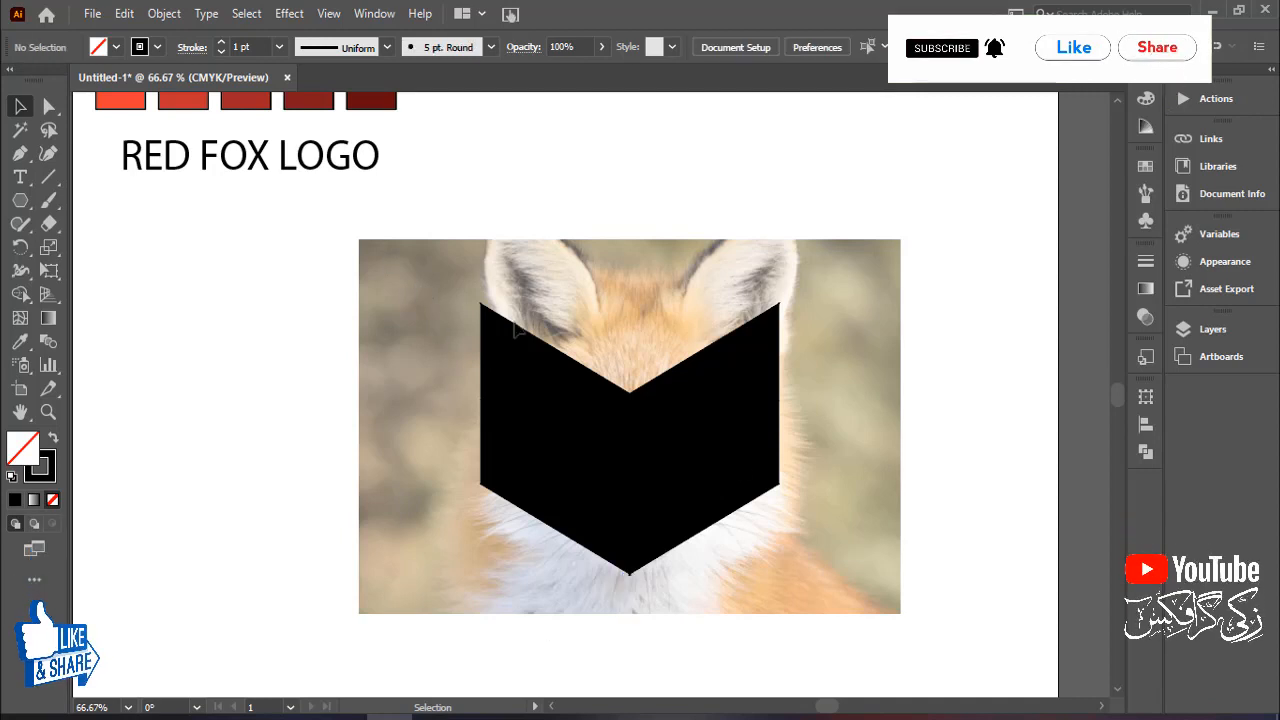
Select all the black face pieces and remove their stroke
drag(440, 251, 923, 580)
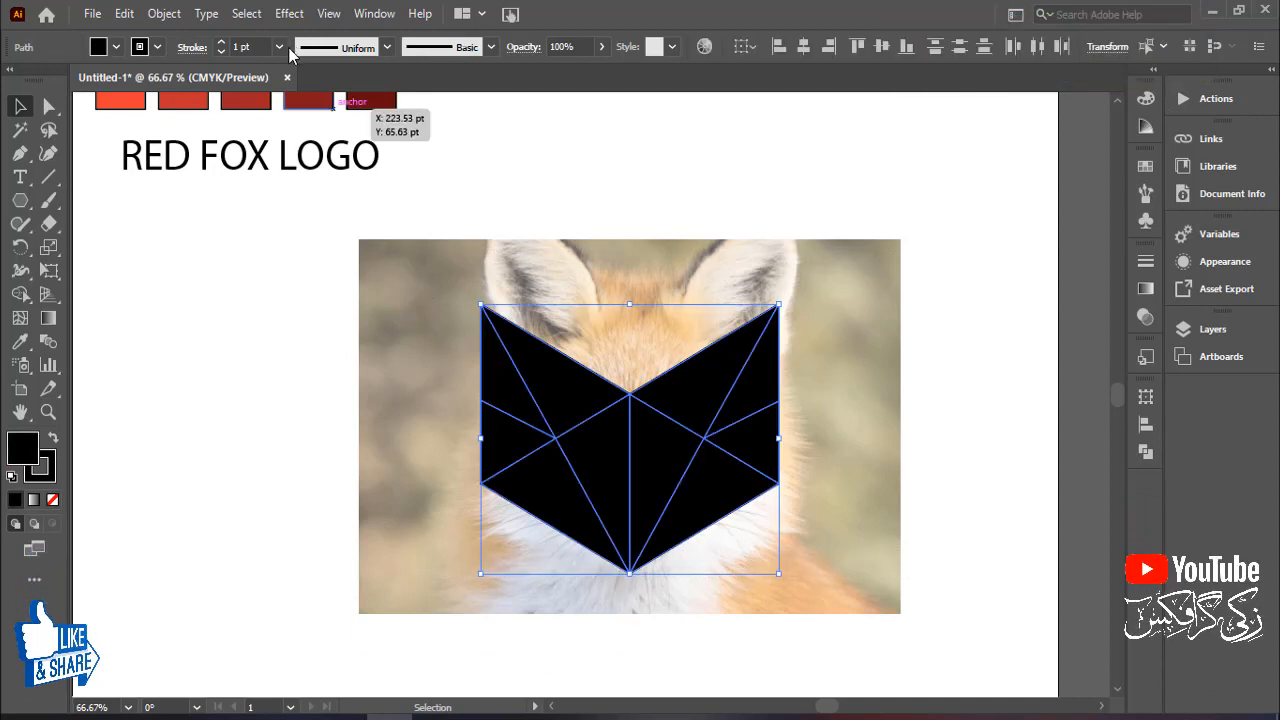
click(240, 47)
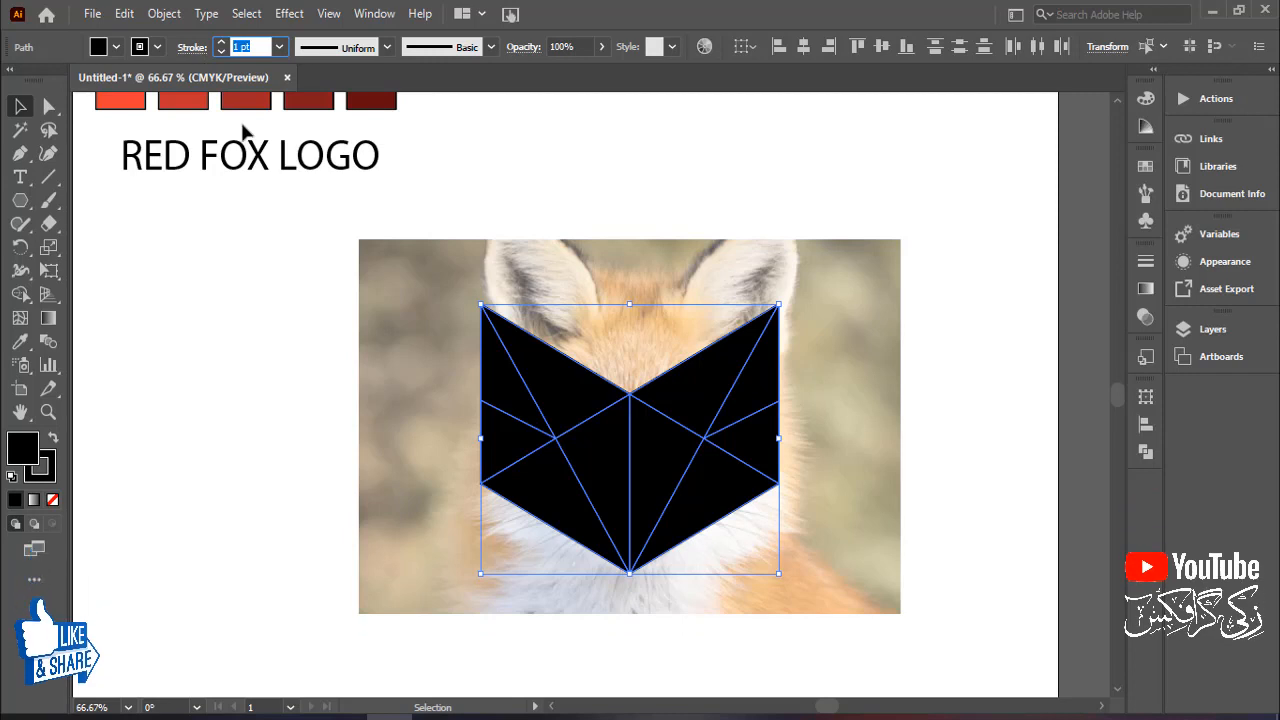
key(Return)
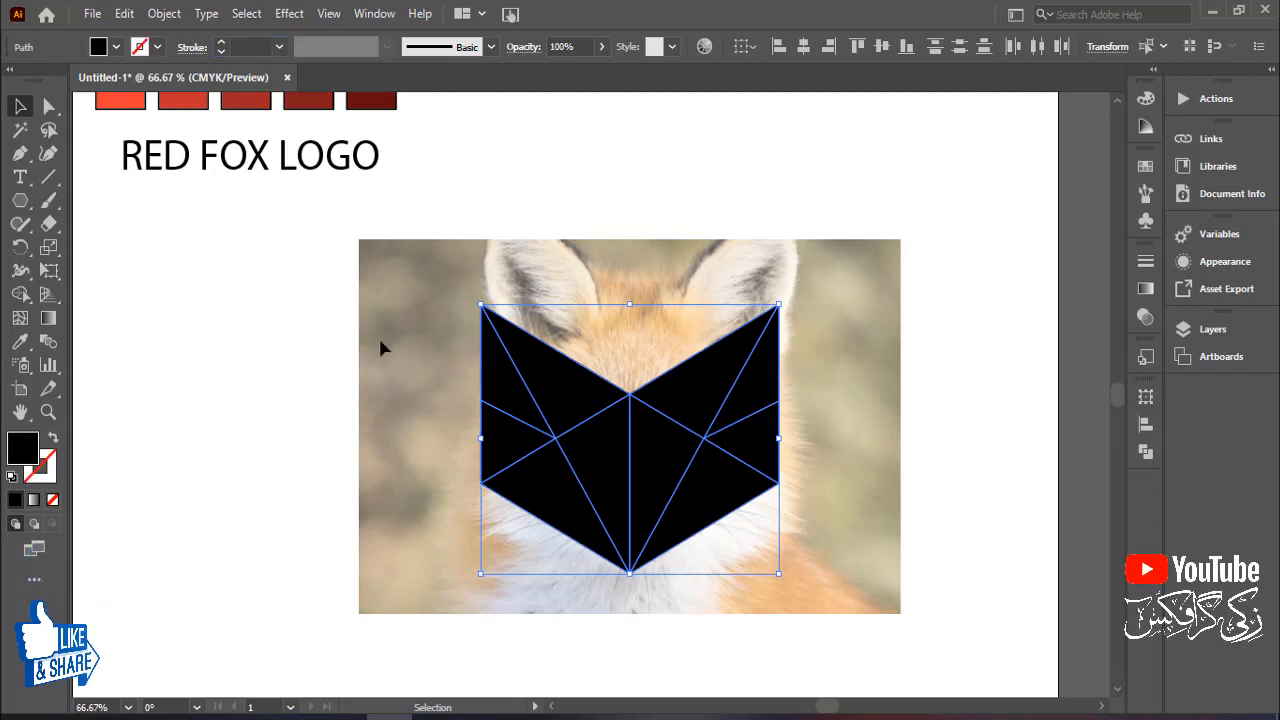
Move the black face pieces together off the fox photo to the space left of it, below the title, and deselect them
drag(640, 474, 650, 404)
drag(877, 507, 986, 562)
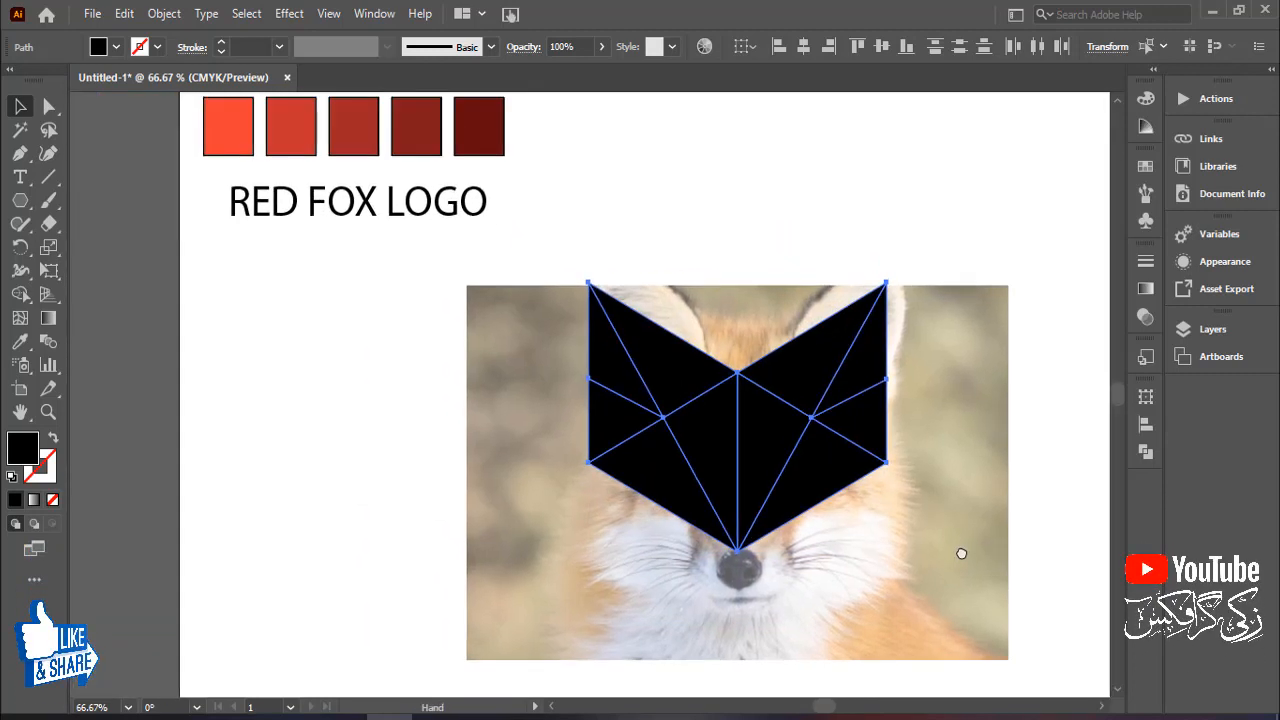
drag(822, 485, 351, 505)
drag(754, 470, 777, 443)
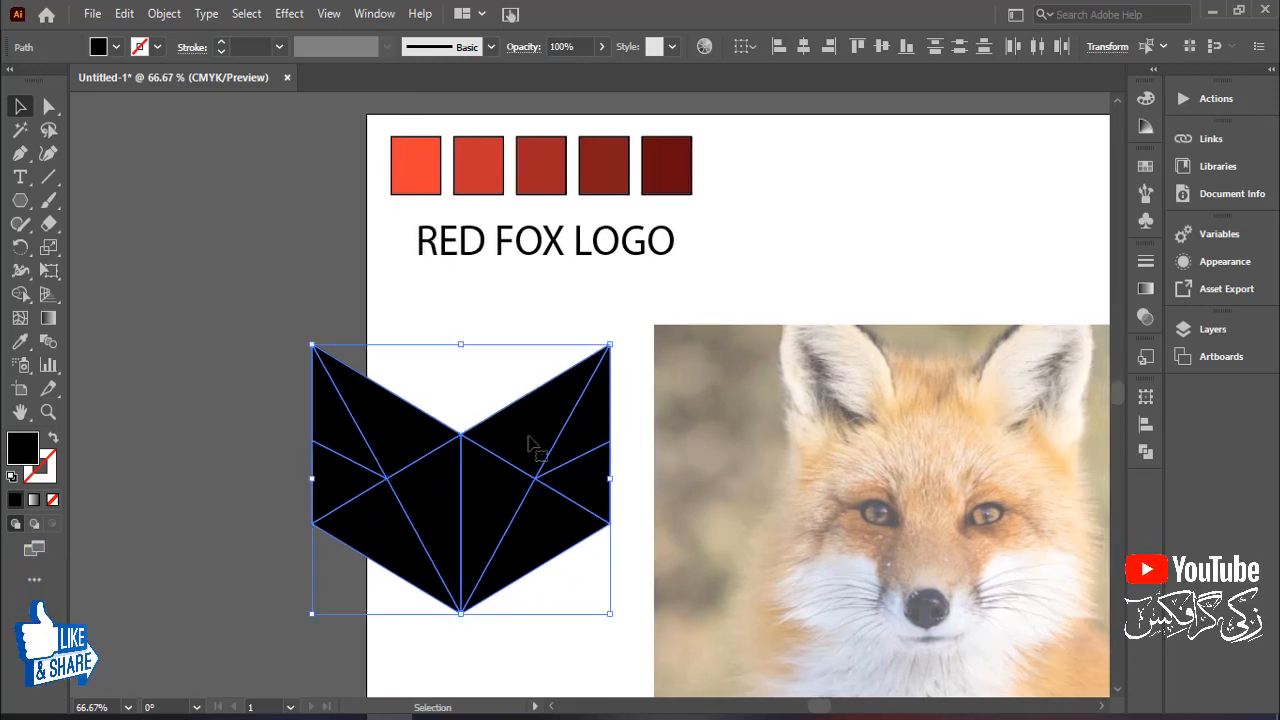
click(253, 321)
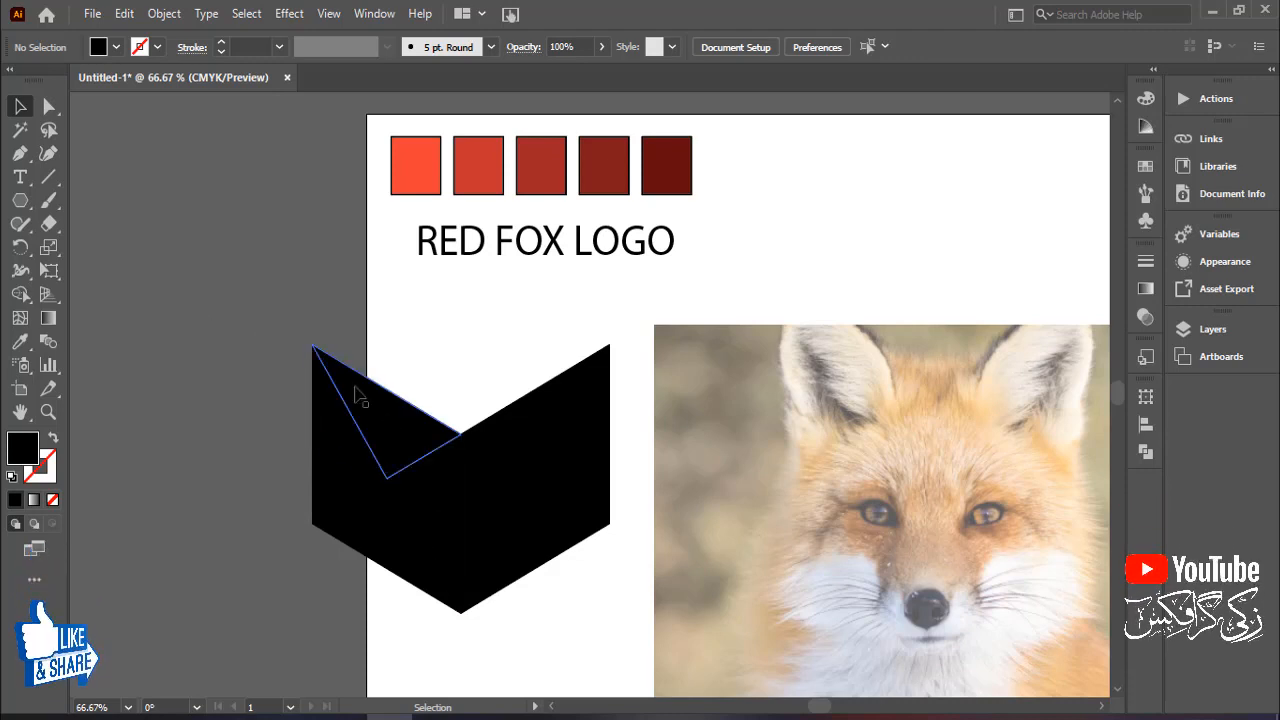
click(327, 370)
click(266, 343)
click(443, 537)
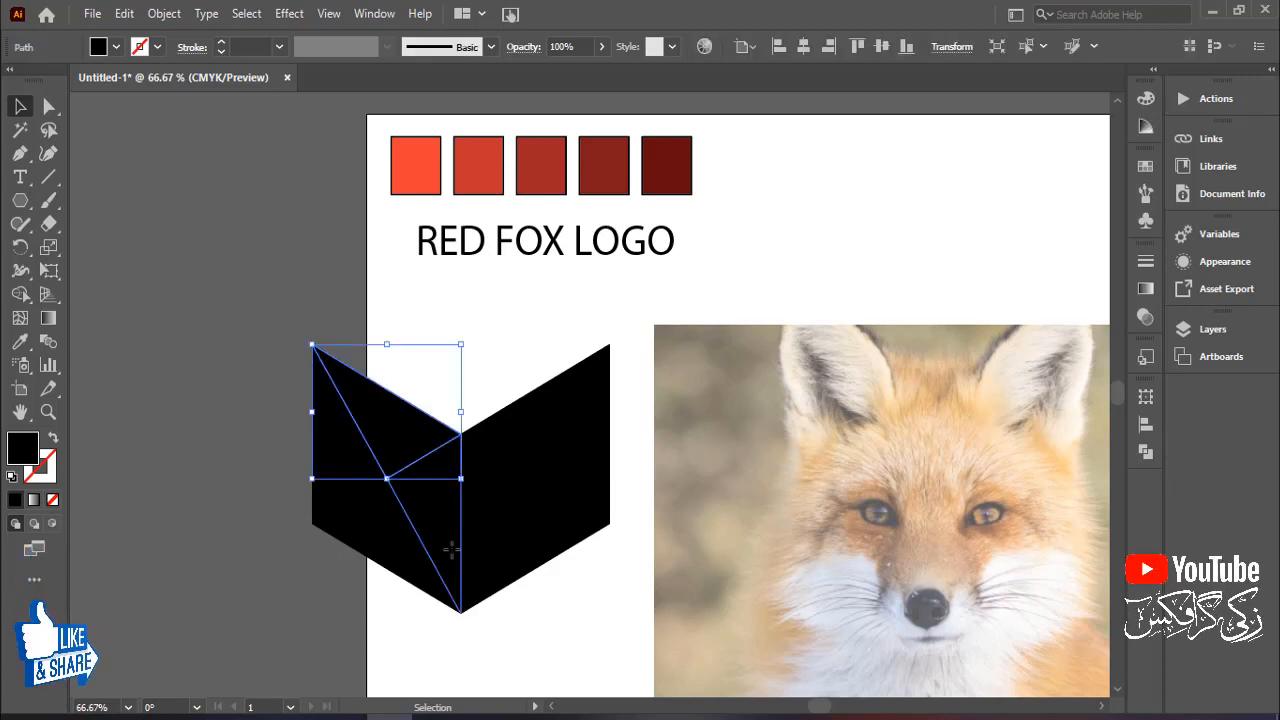
click(209, 323)
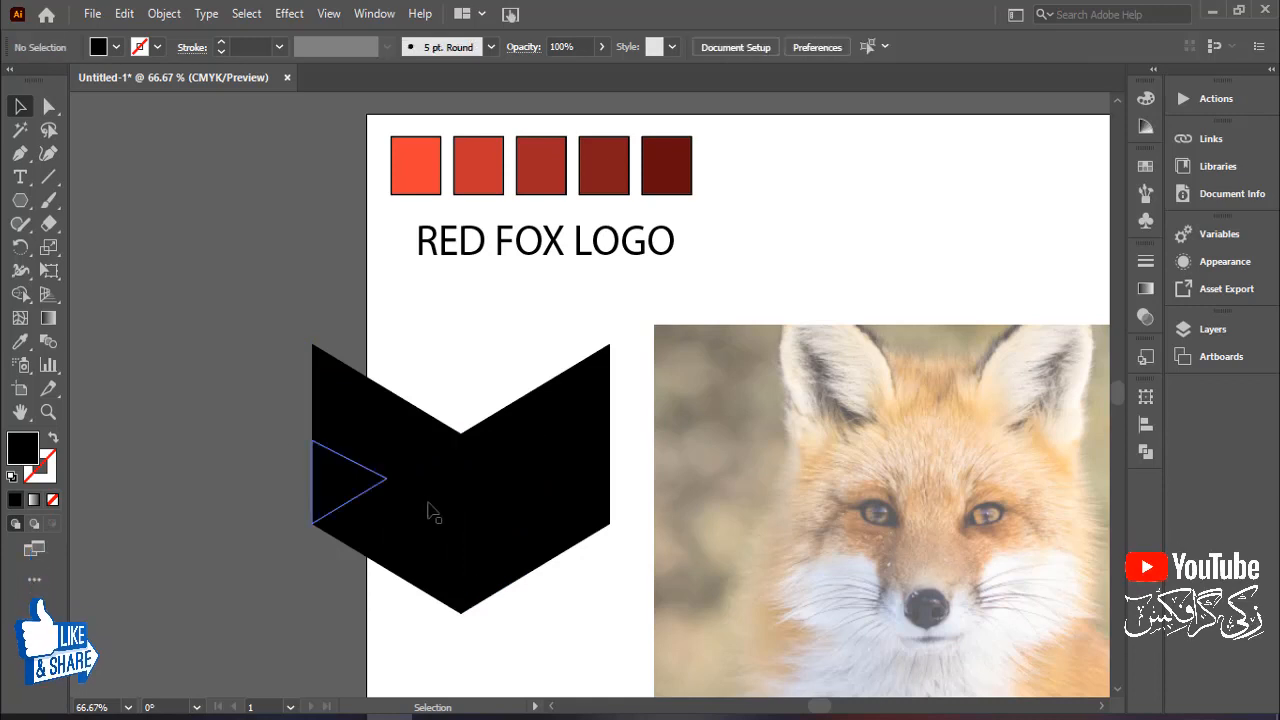
Apply the first, brightest red palette swatch with the Eyedropper to the triangle right of the centre line and the upper-left inner ear triangle
click(478, 515)
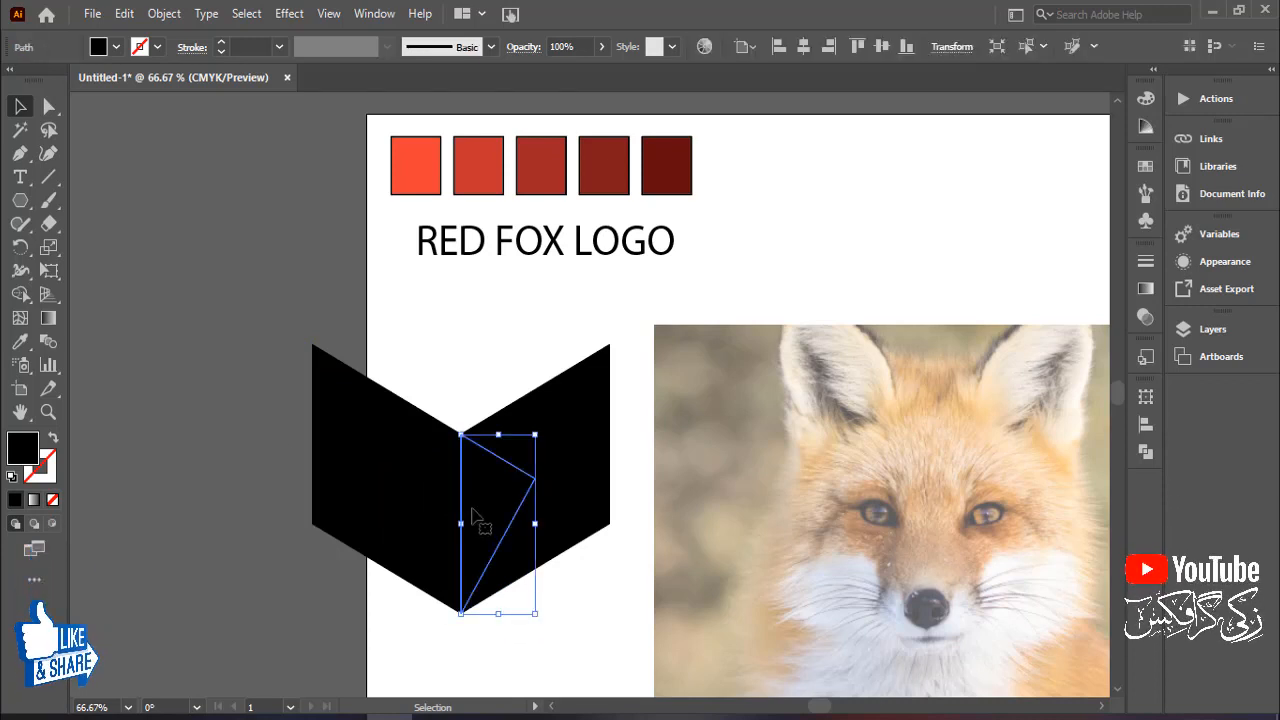
key(i)
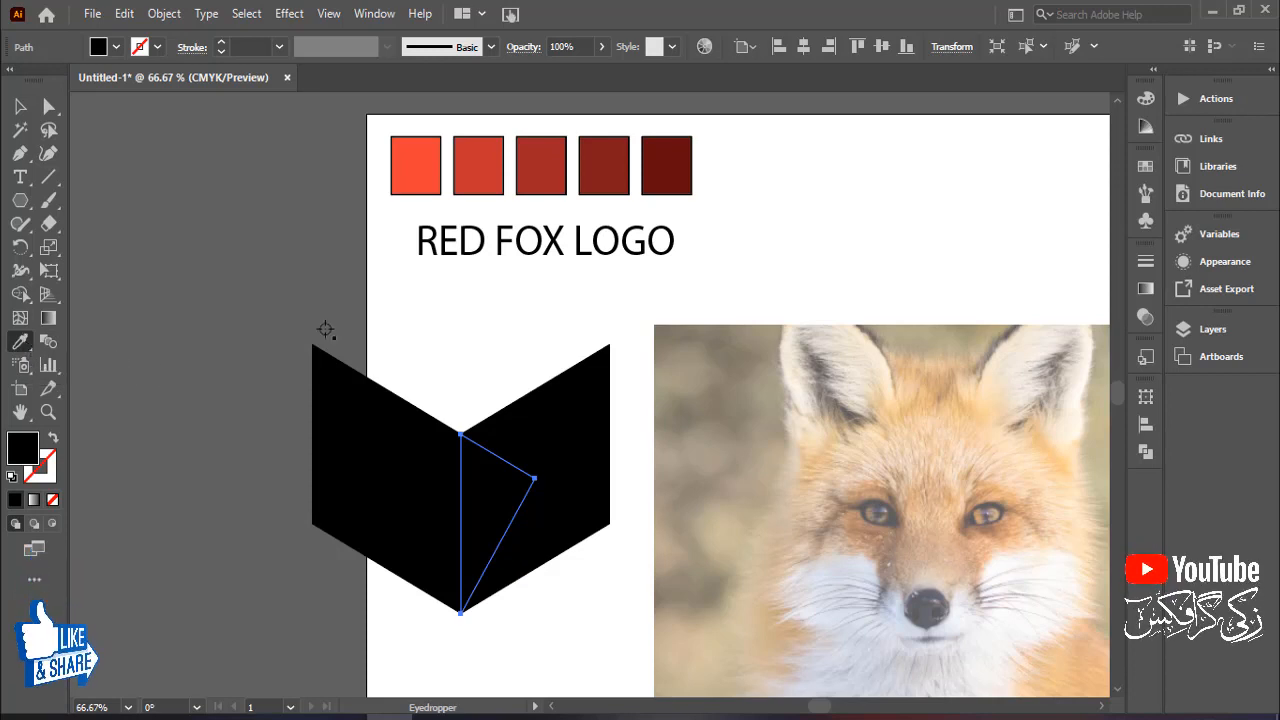
click(413, 173)
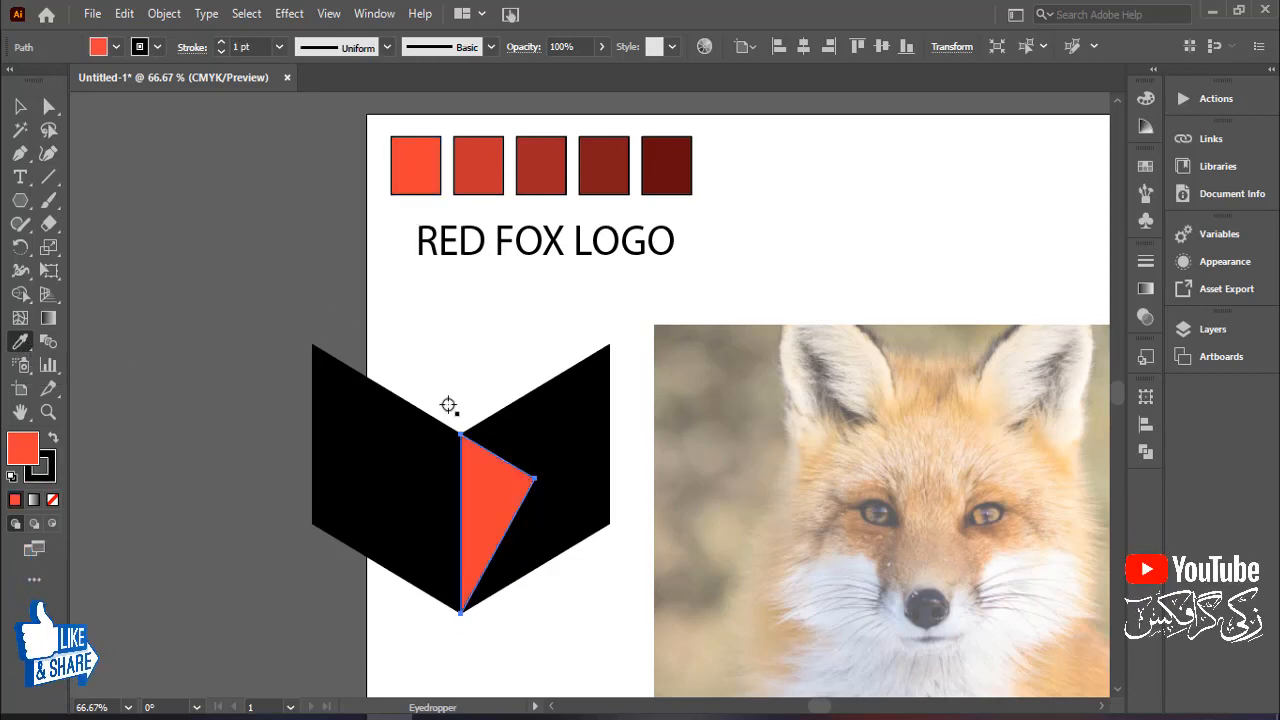
key(v)
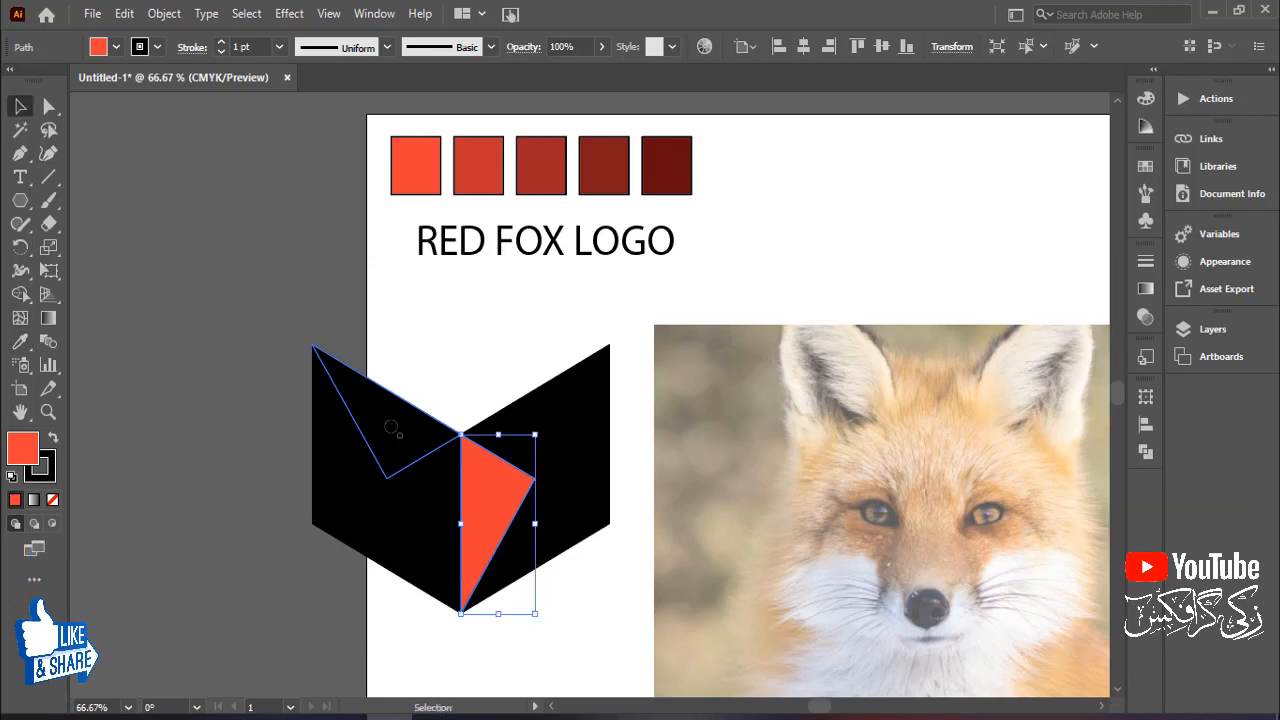
click(390, 428)
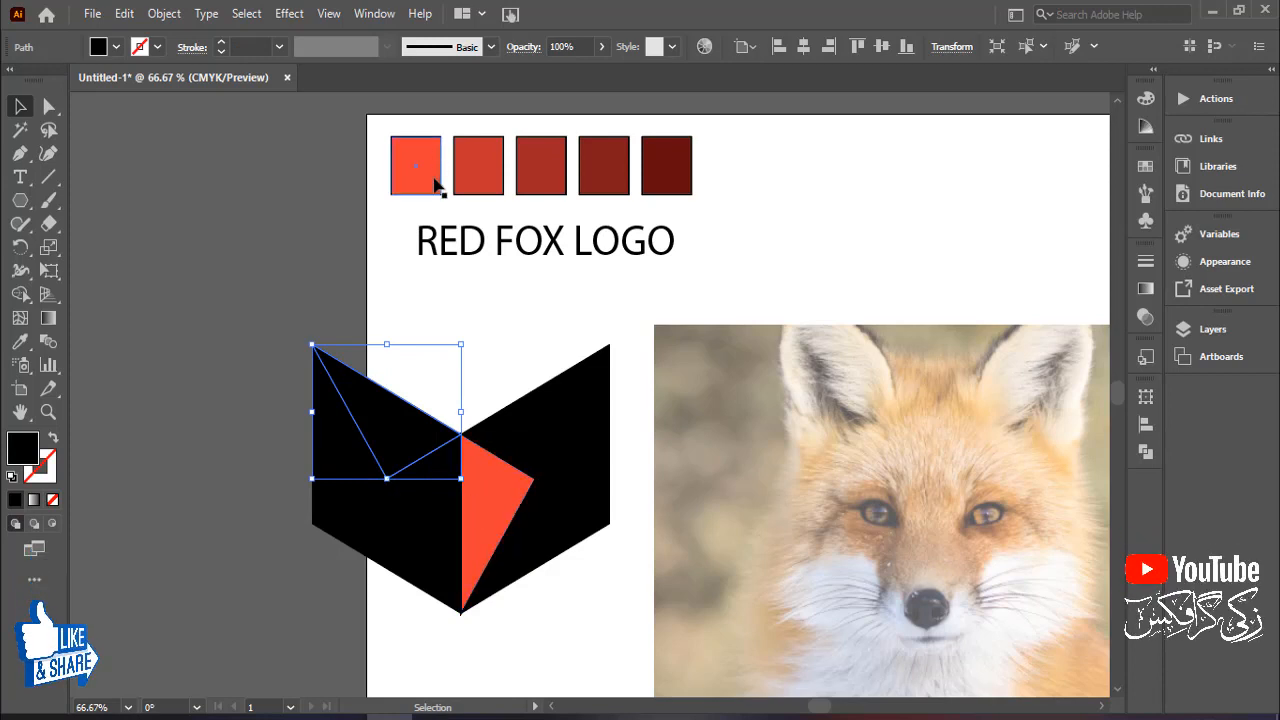
key(i)
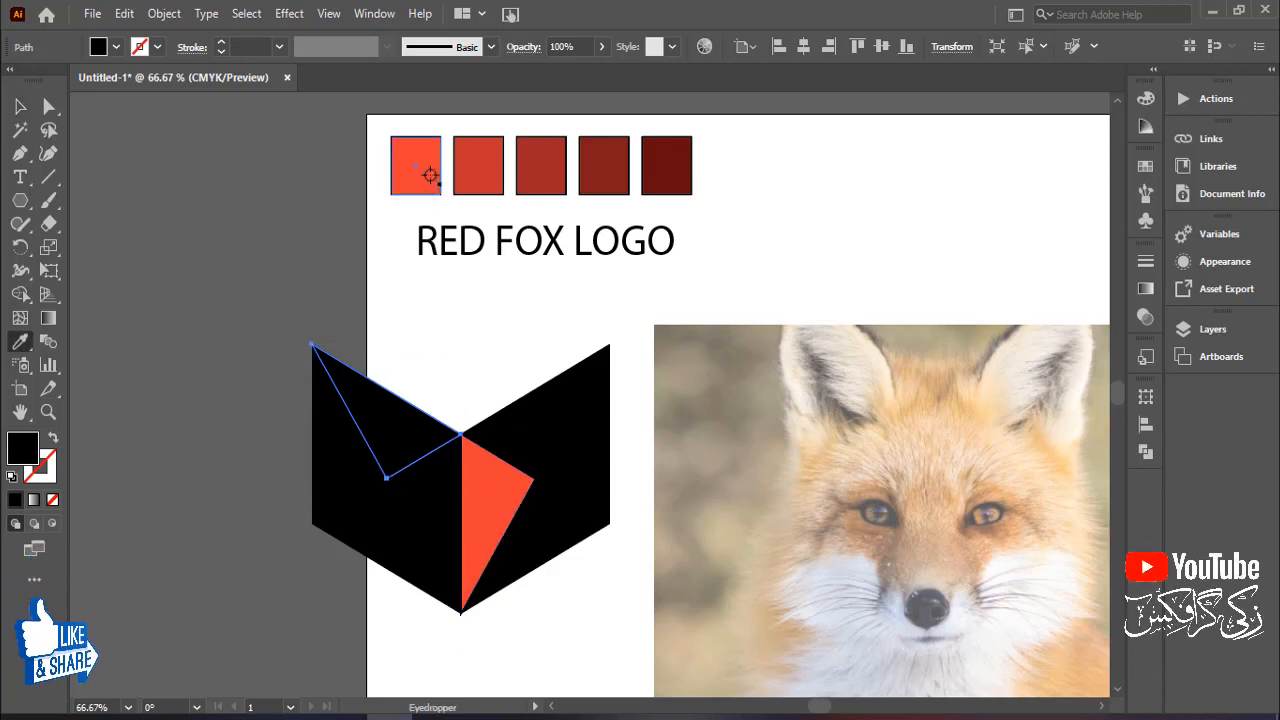
click(430, 190)
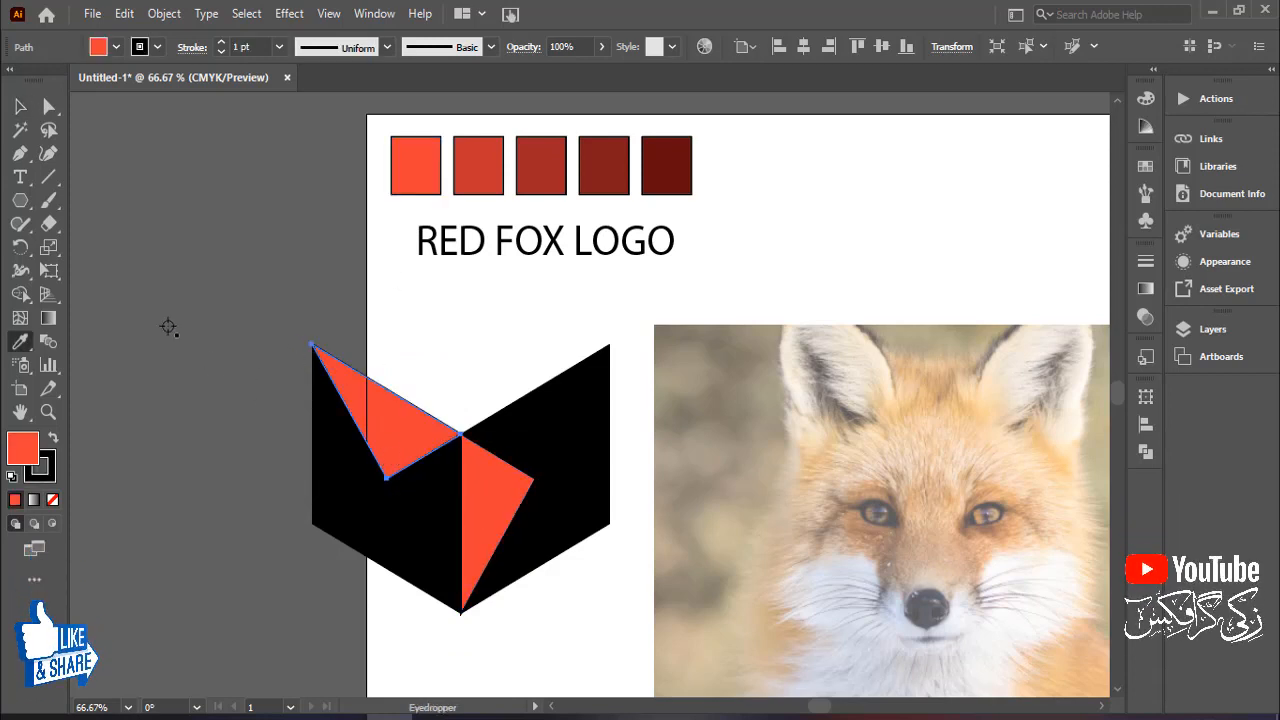
key(v)
Apply the third palette swatch's red to the outer ear triangles on both sides with the Eyedropper
click(345, 444)
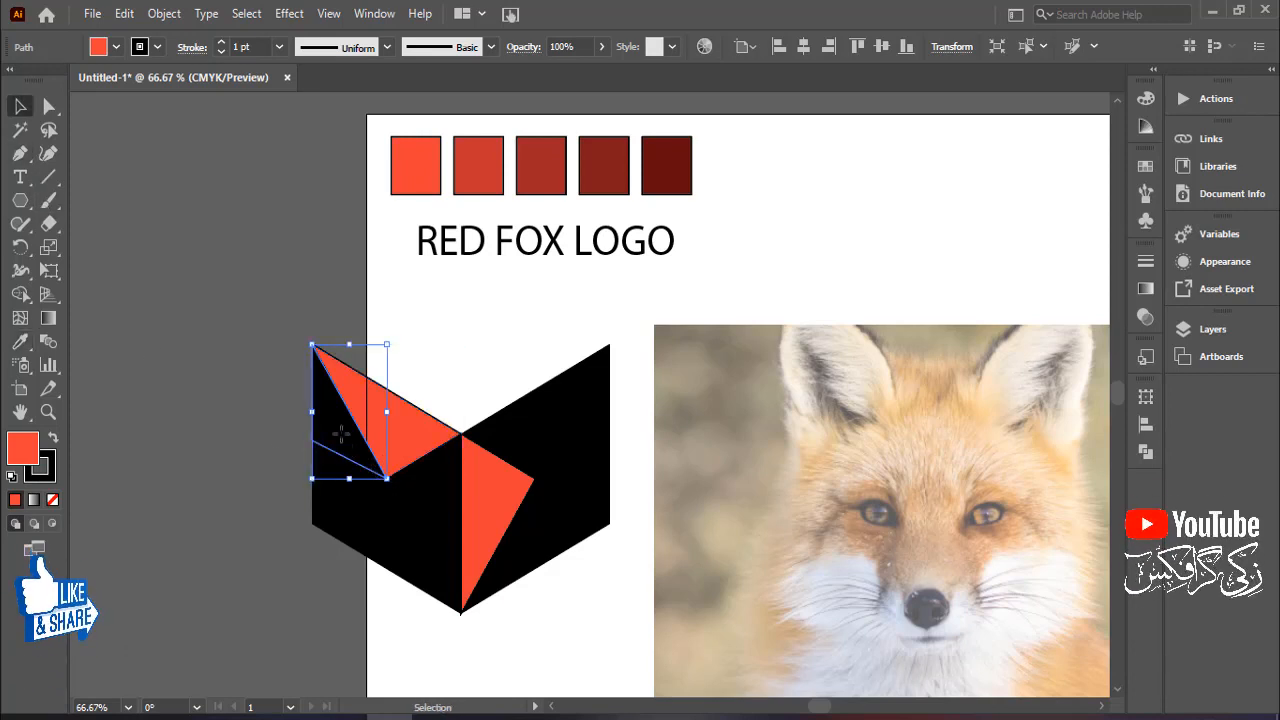
click(245, 383)
click(340, 430)
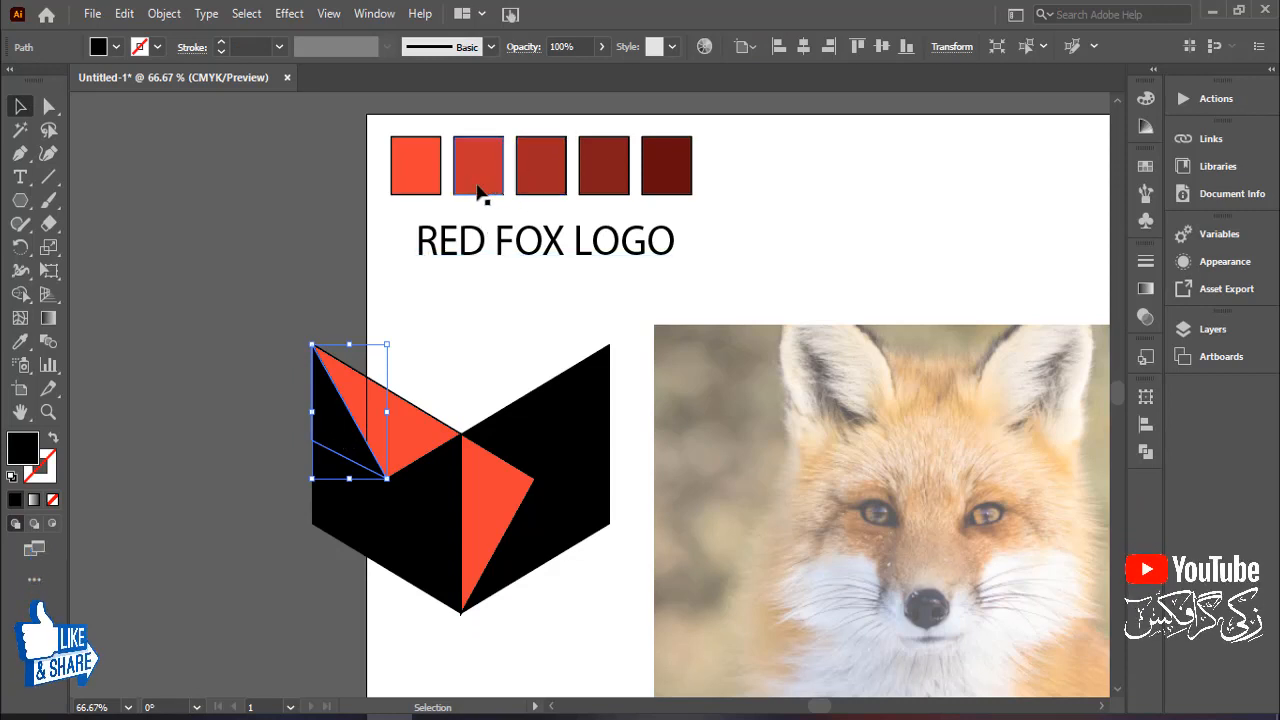
key(i)
click(548, 169)
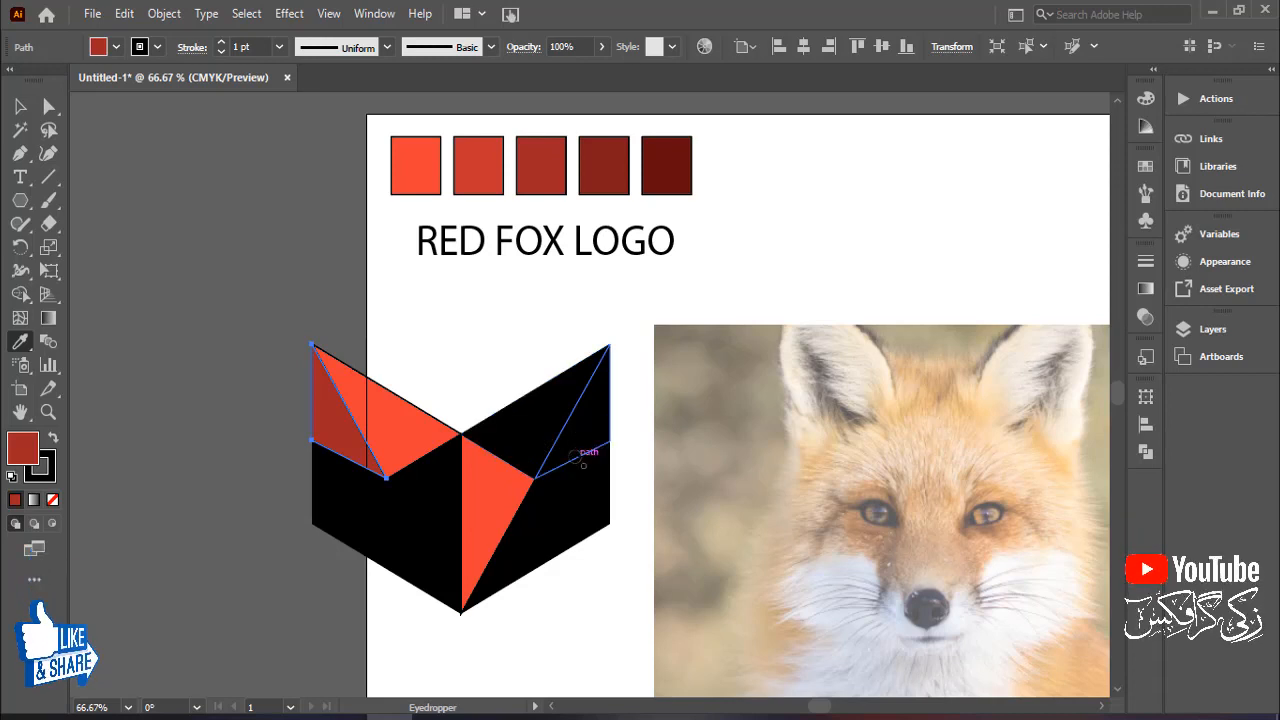
key(v)
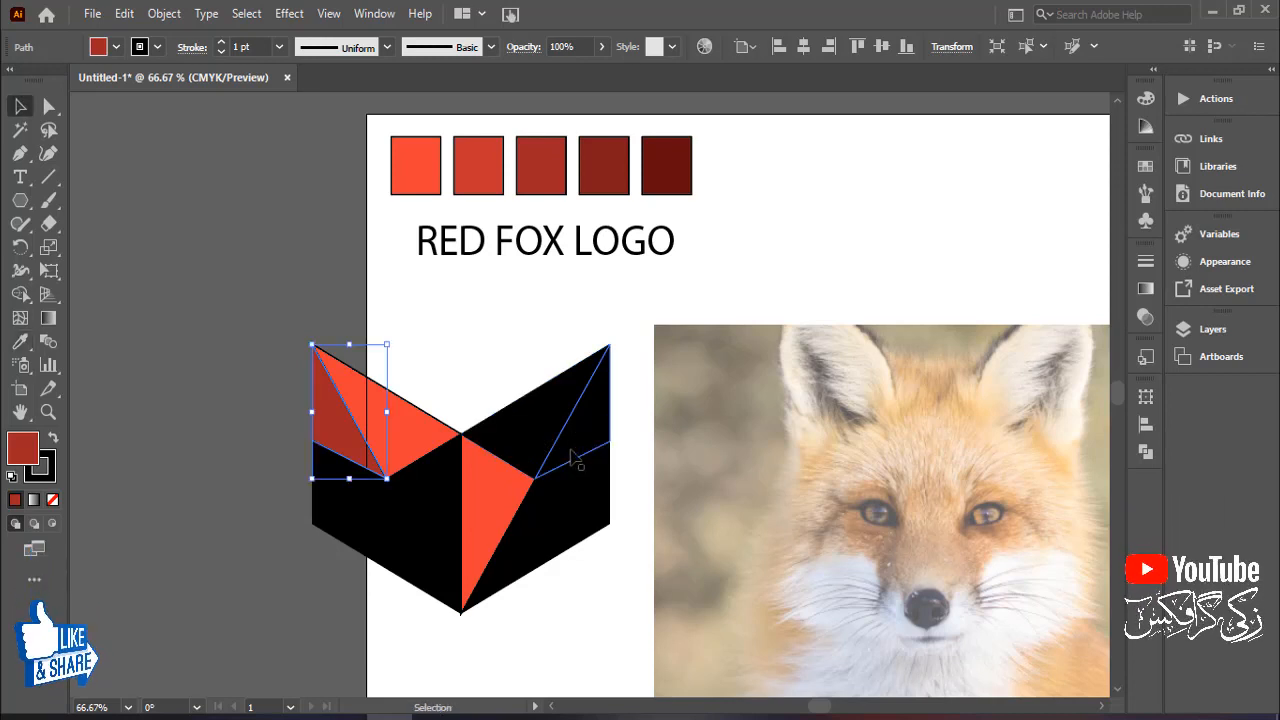
click(563, 410)
key(i)
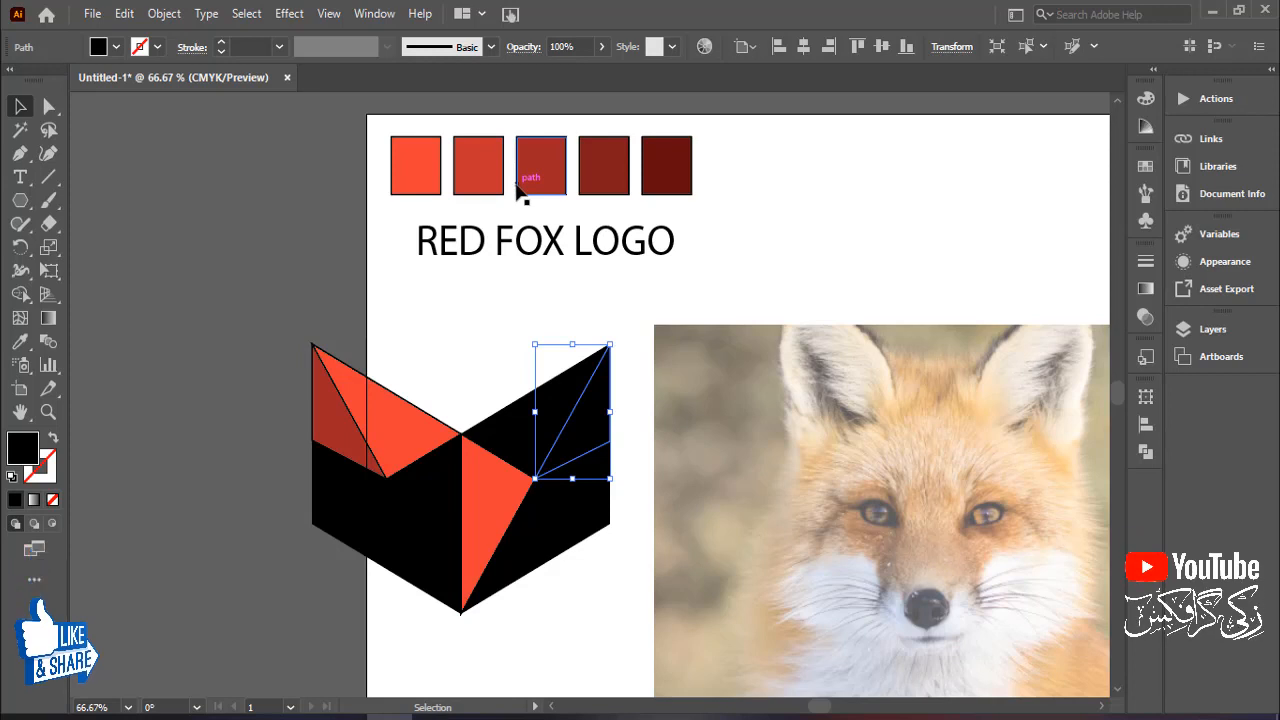
click(524, 178)
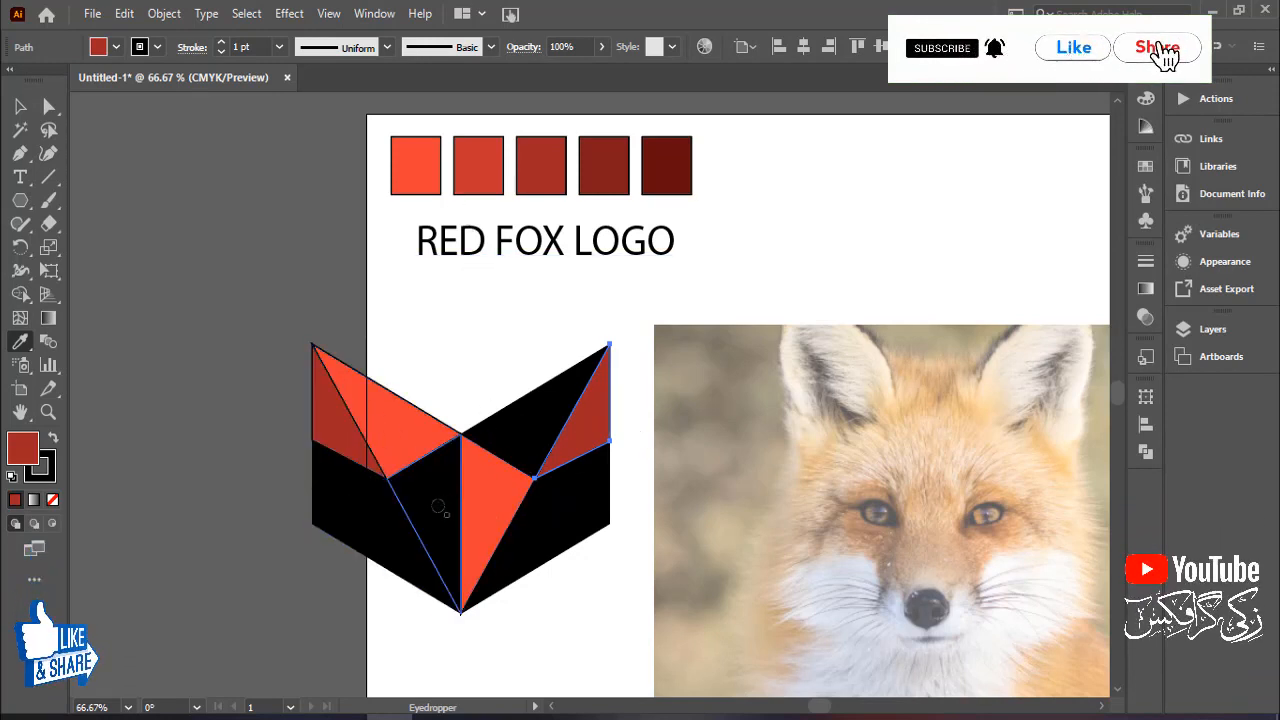
key(v)
Apply the second palette swatch's red to the cheek triangles below the outer ears on both sides with the Eyedropper
click(350, 487)
key(c)
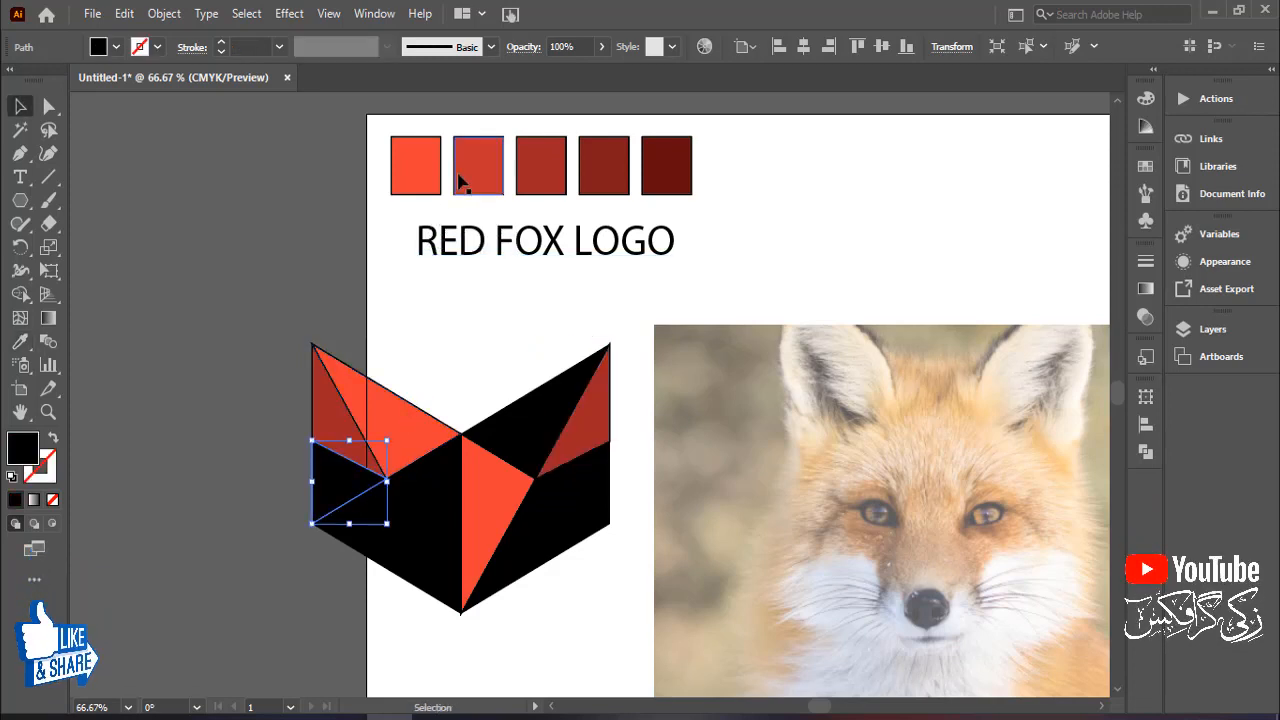
key(v)
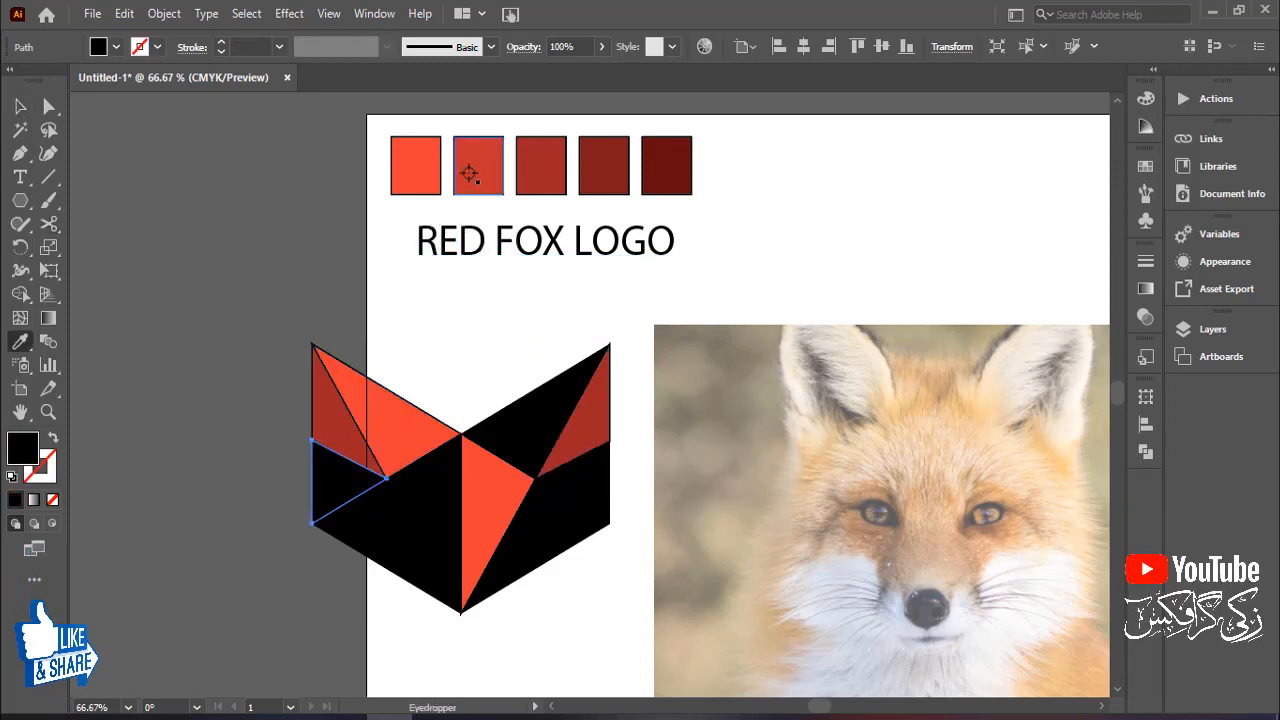
click(469, 173)
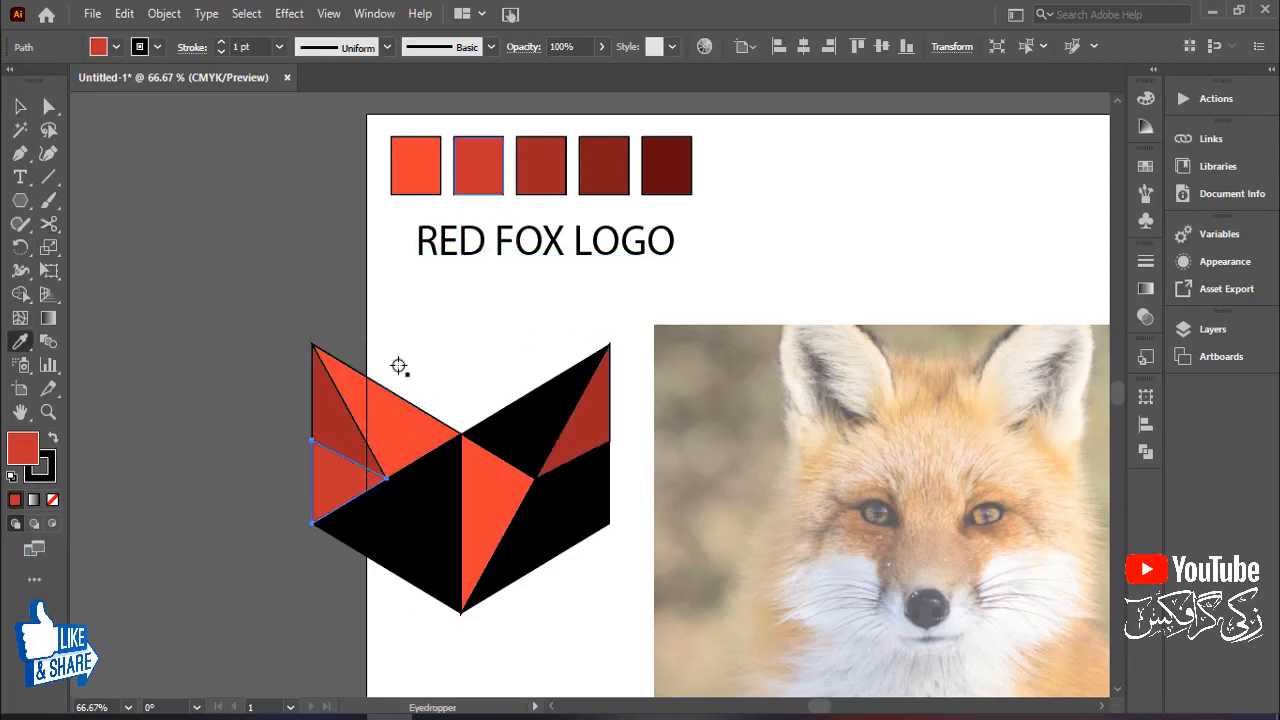
click(577, 494)
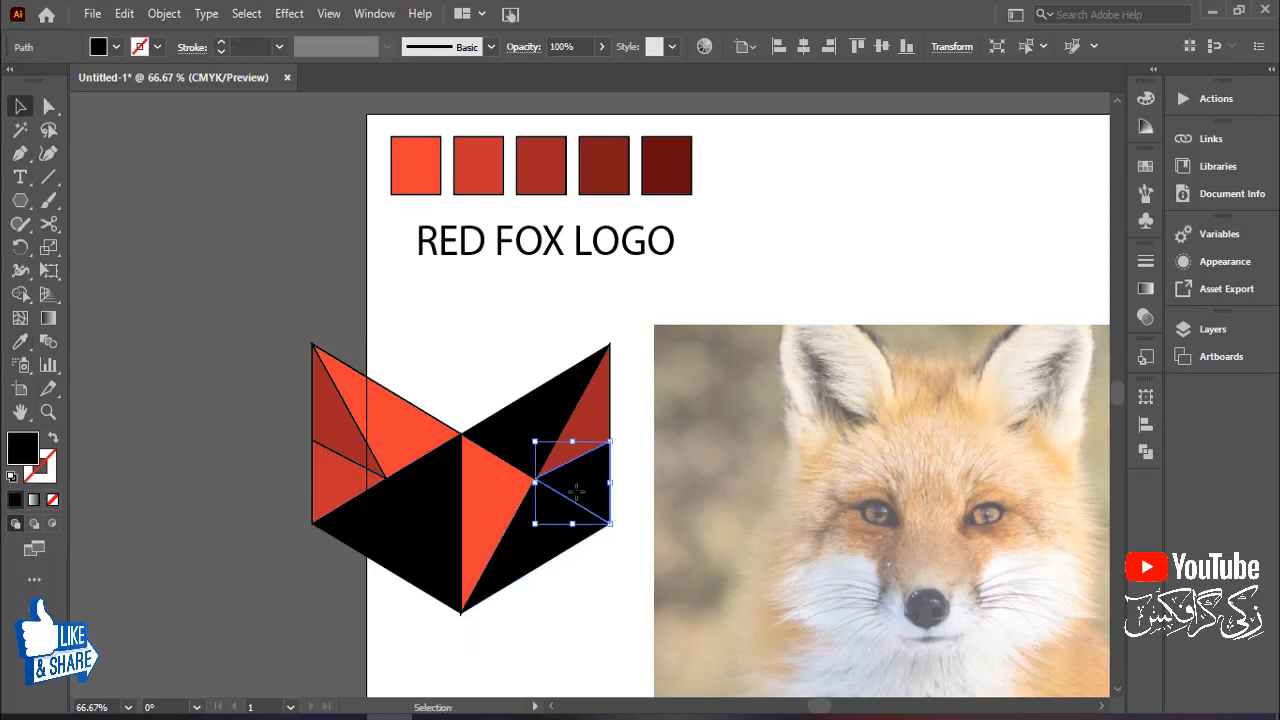
key(i)
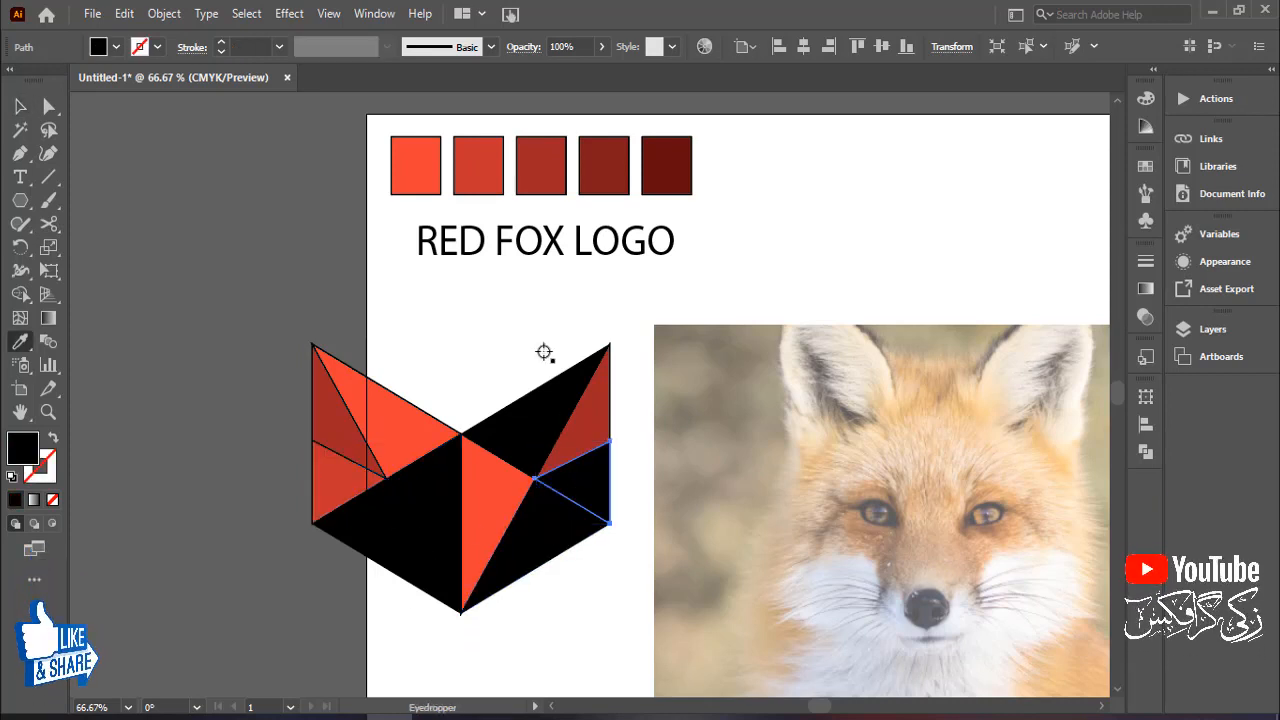
click(341, 486)
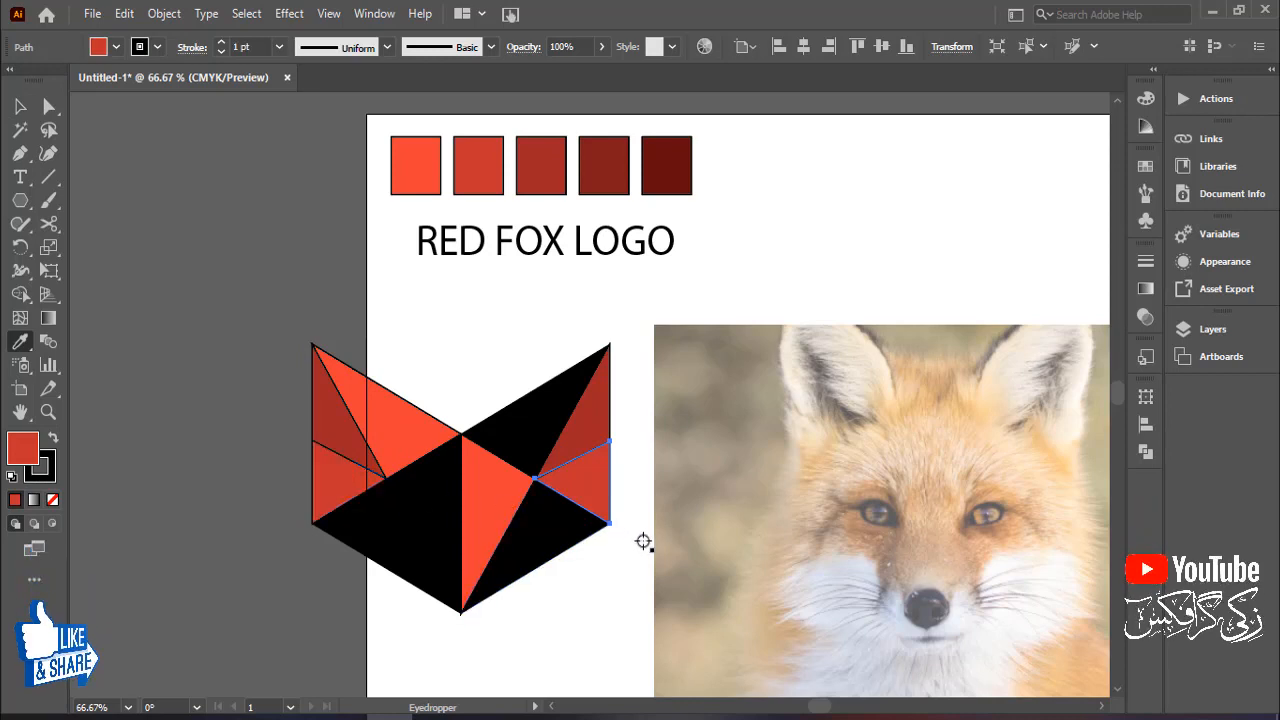
Apply the fourth palette swatch's dark red to the lower jaw triangles on both sides with the Eyedropper
key(v)
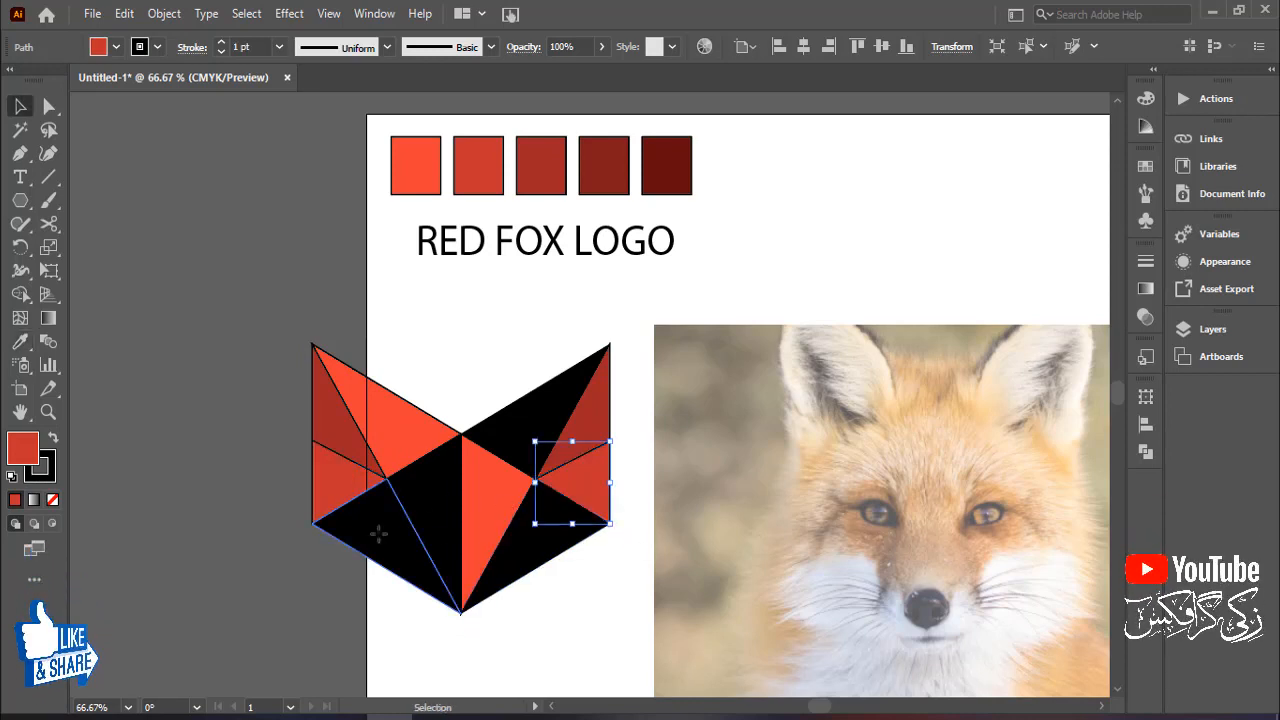
click(383, 533)
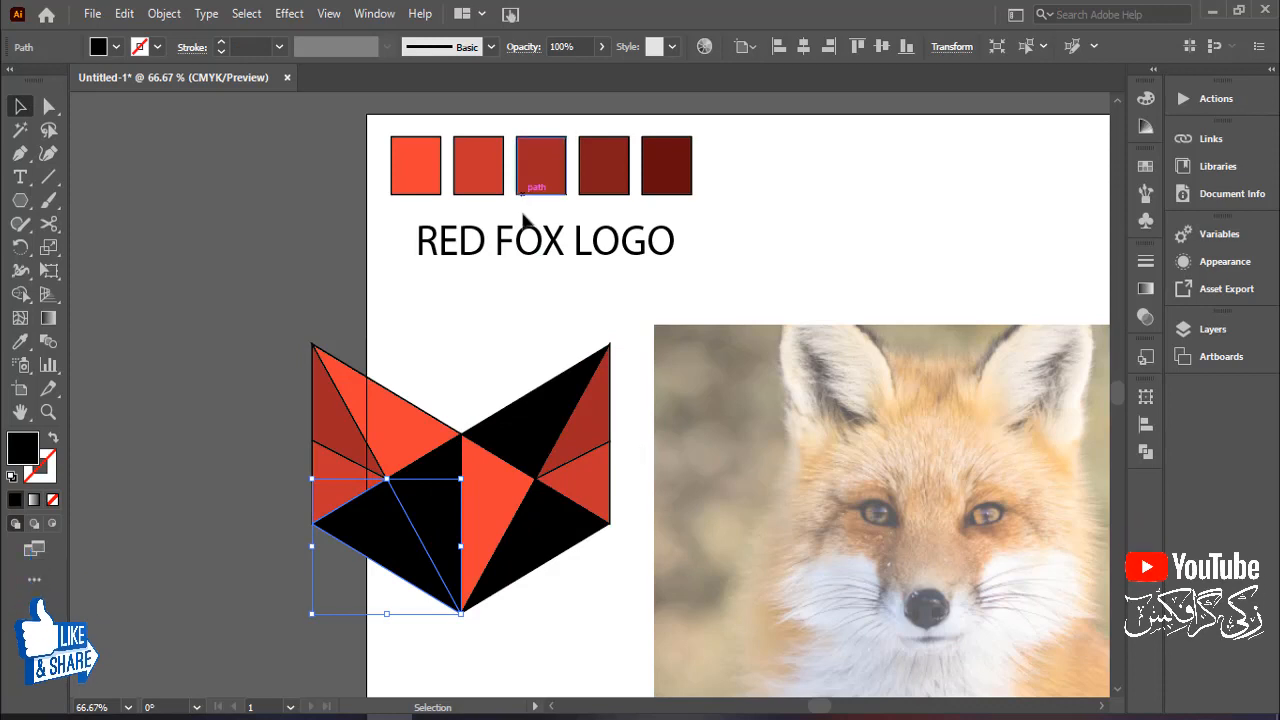
key(i)
click(600, 180)
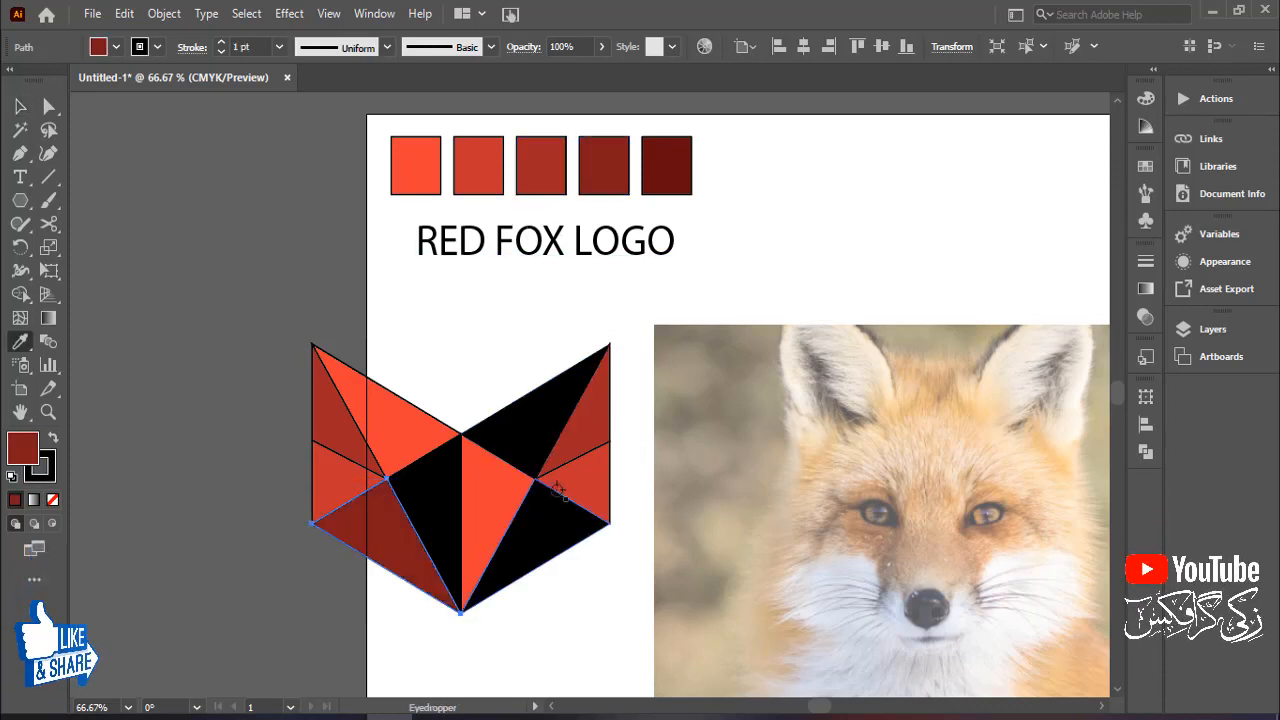
key(v)
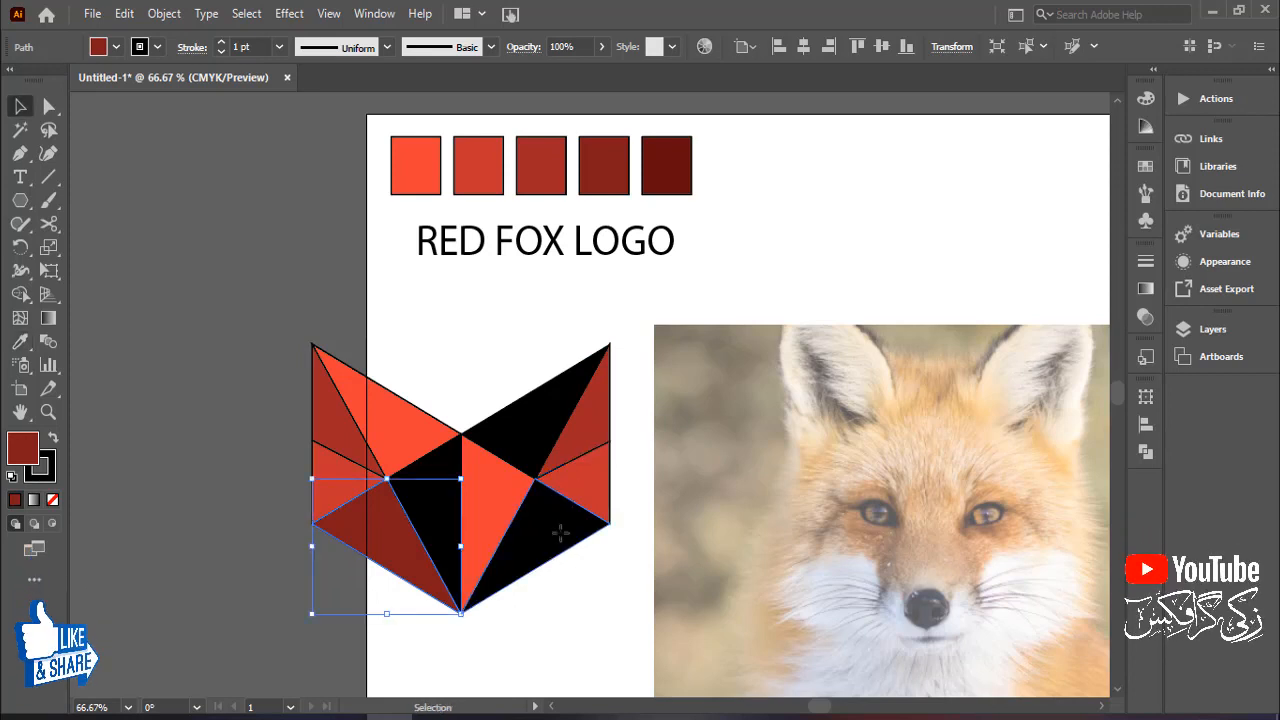
click(560, 530)
key(i)
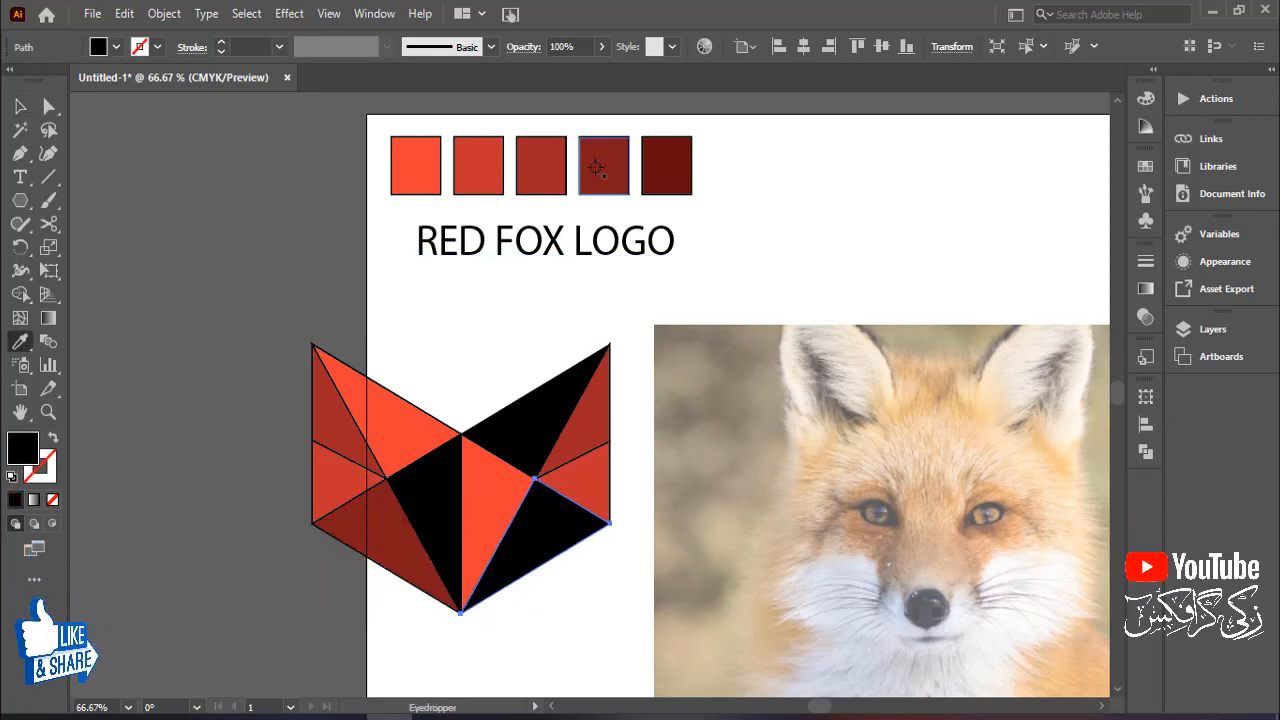
click(603, 170)
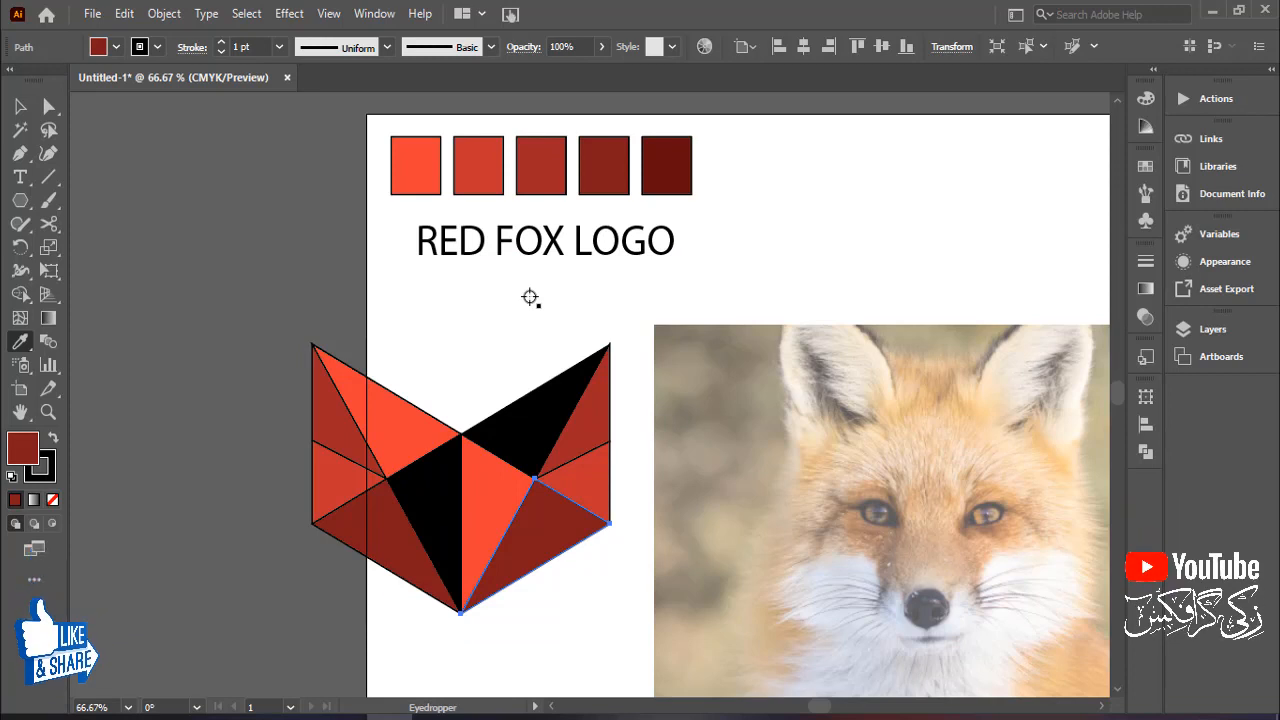
Apply the second palette swatch's red to the triangle left of the centre line and the right inner ear triangle, and deselect
key(v)
click(445, 503)
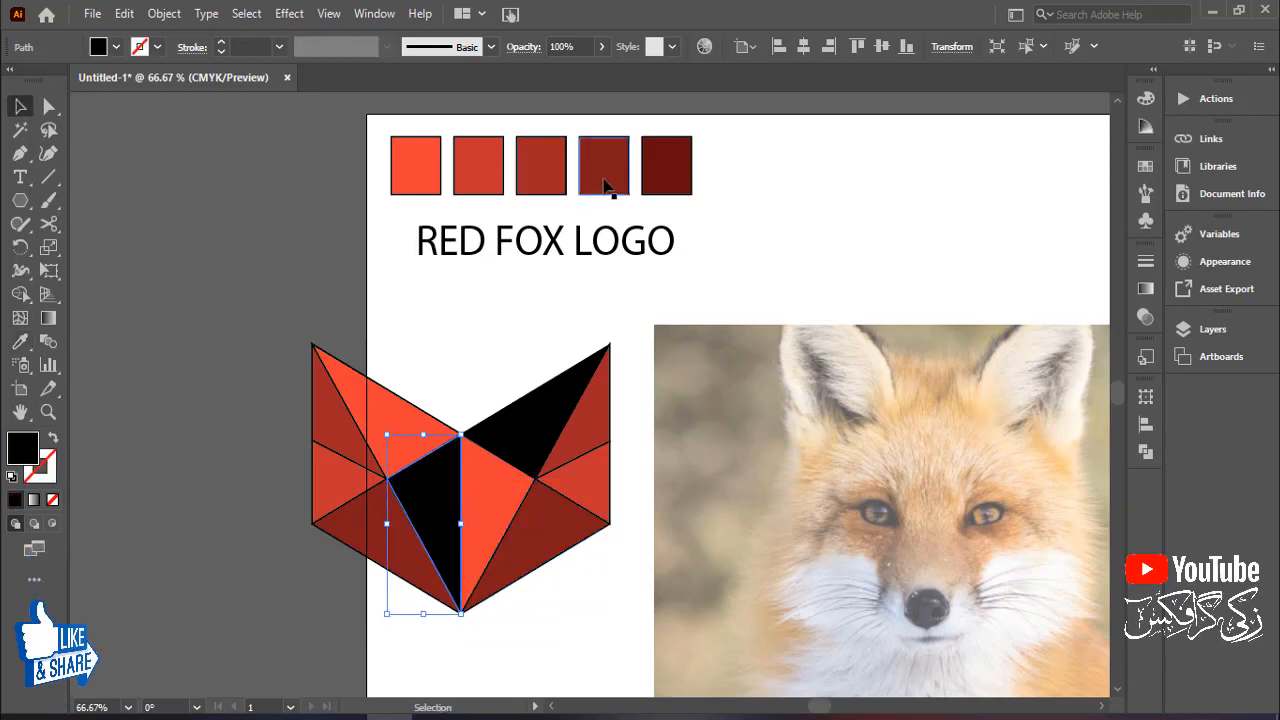
key(i)
click(466, 180)
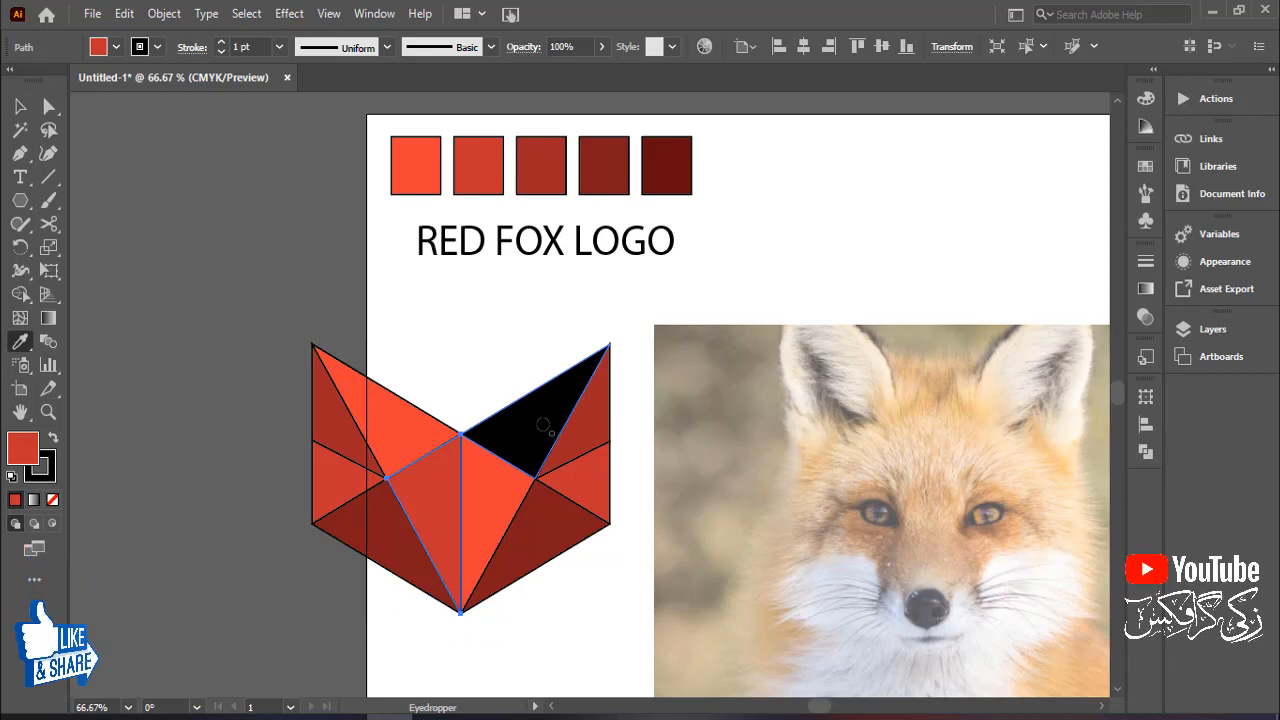
key(v)
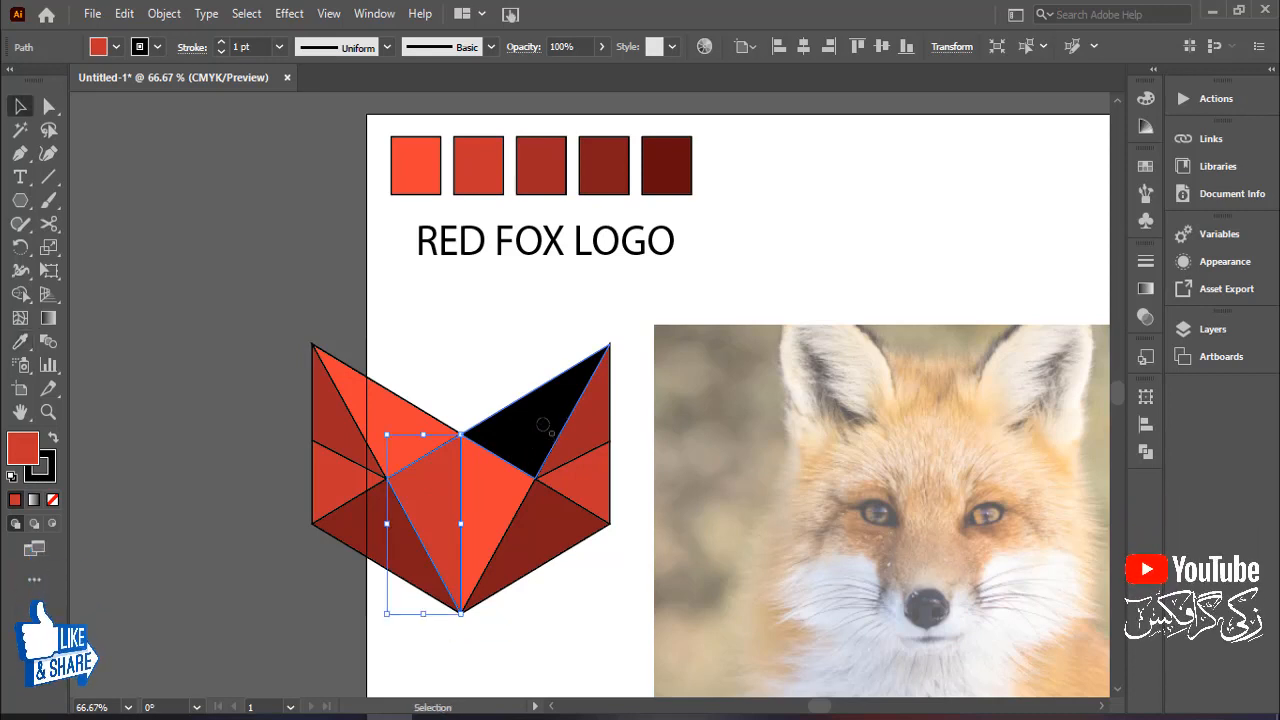
click(543, 430)
key(i)
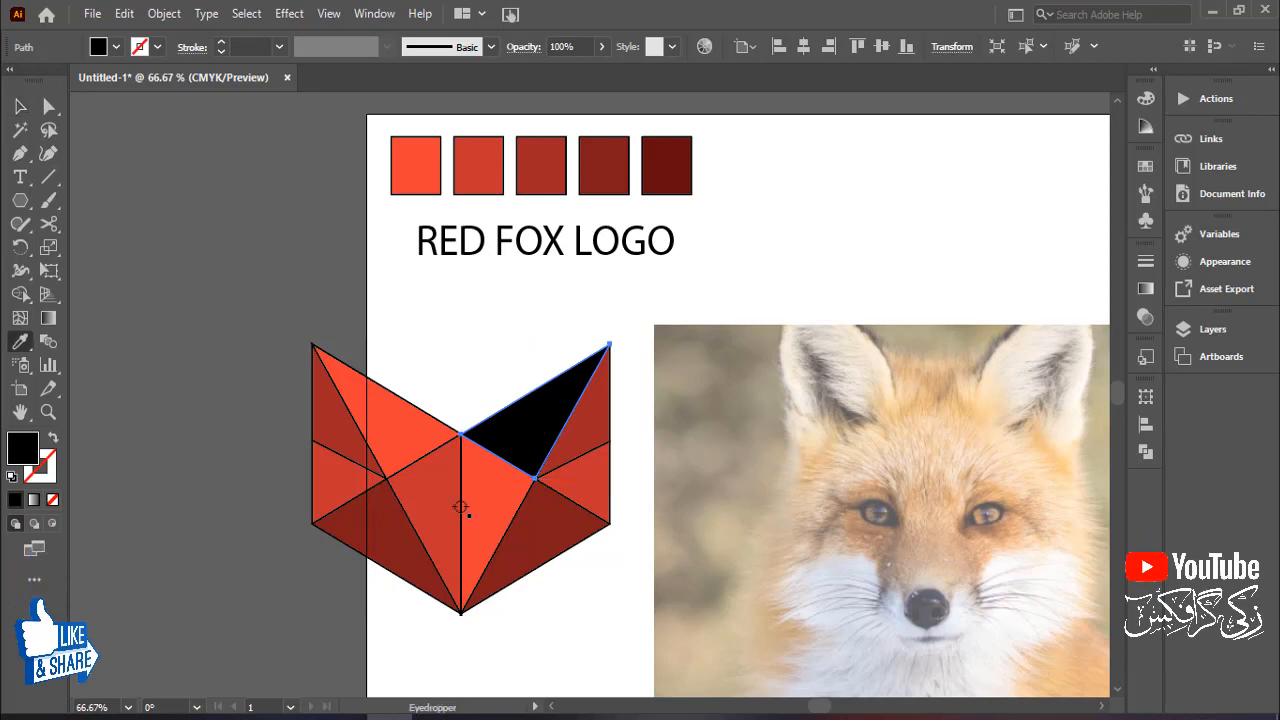
click(434, 503)
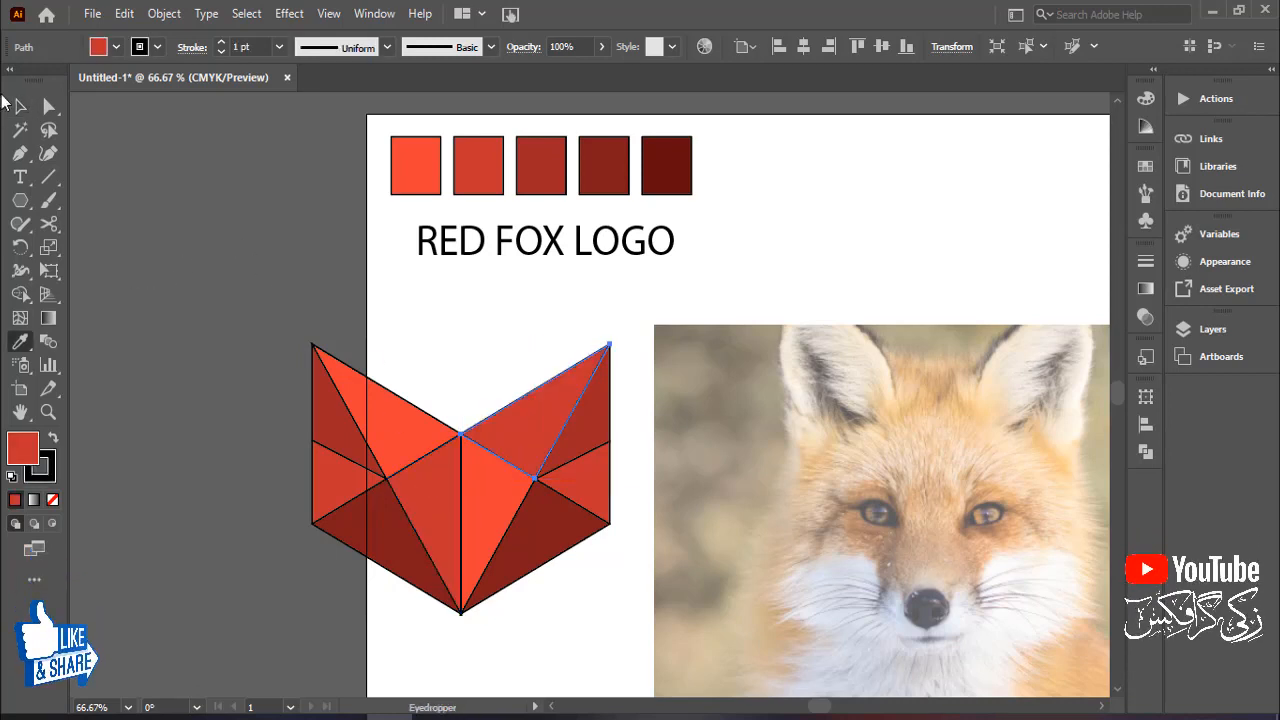
click(20, 105)
click(201, 358)
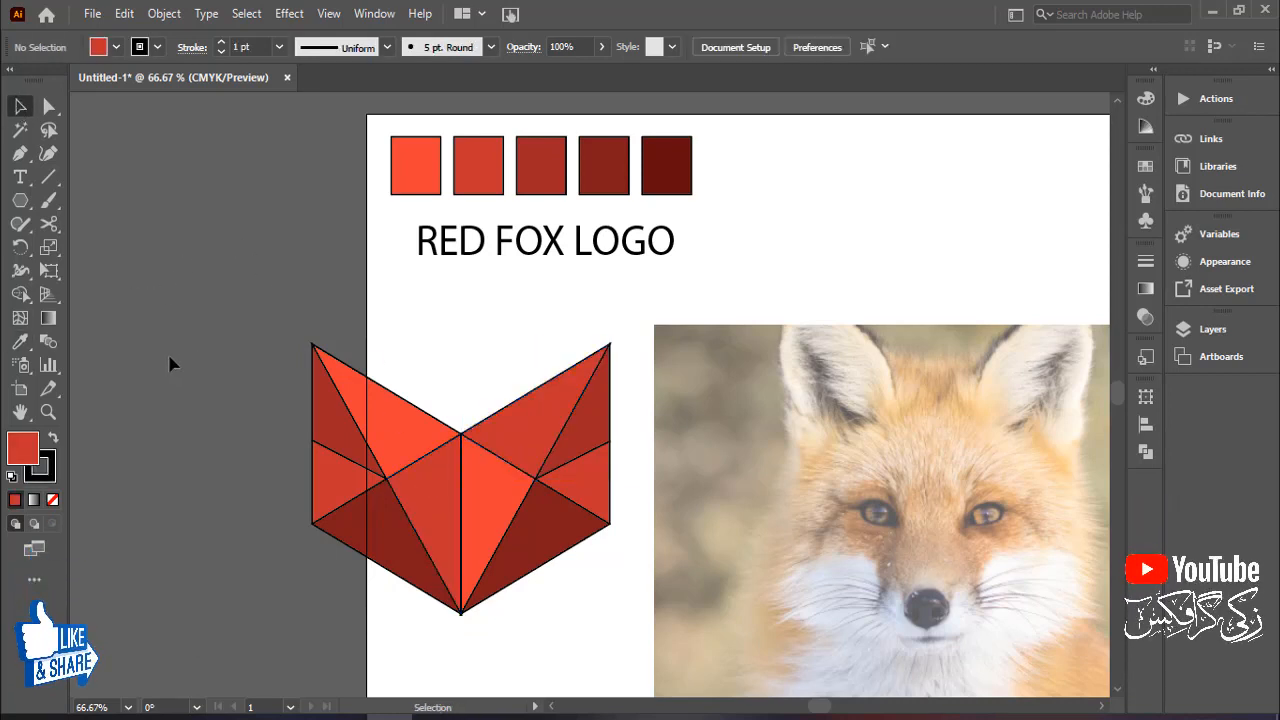
Select all the red face pieces, set their stroke weight to 0 and deselect them
drag(604, 588, 661, 624)
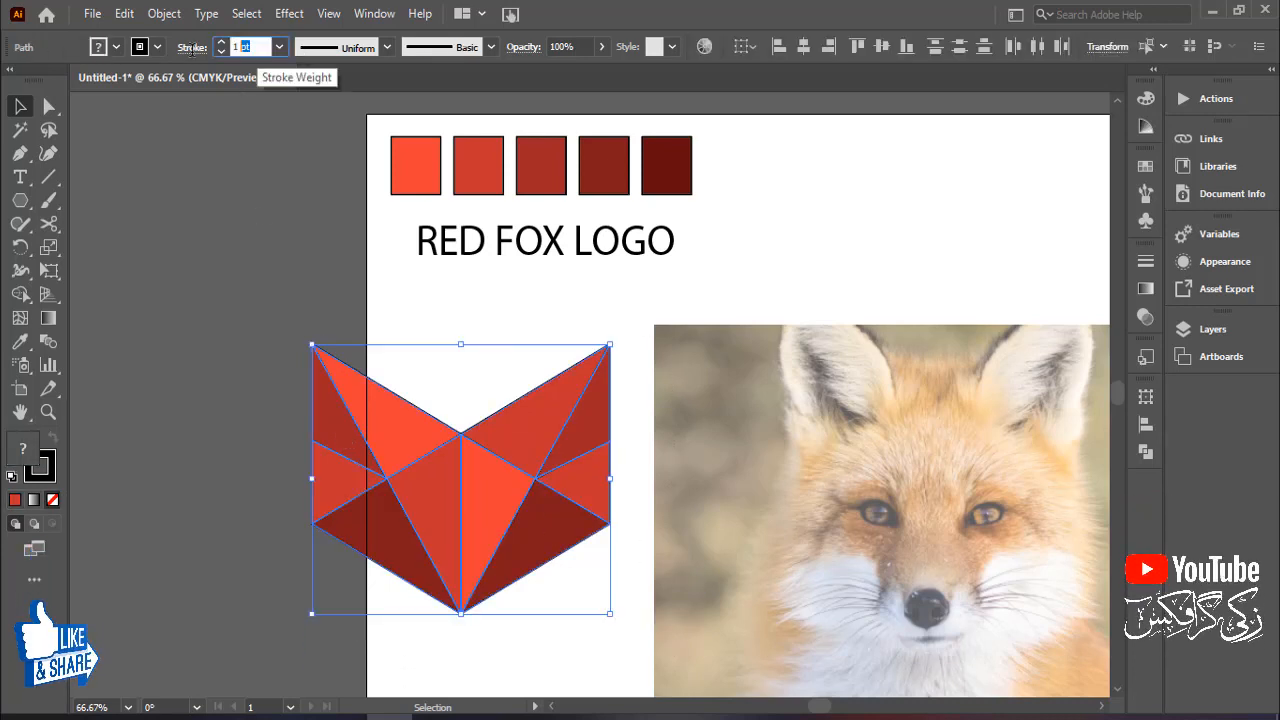
drag(192, 50, 186, 50)
text(0)
key(Return)
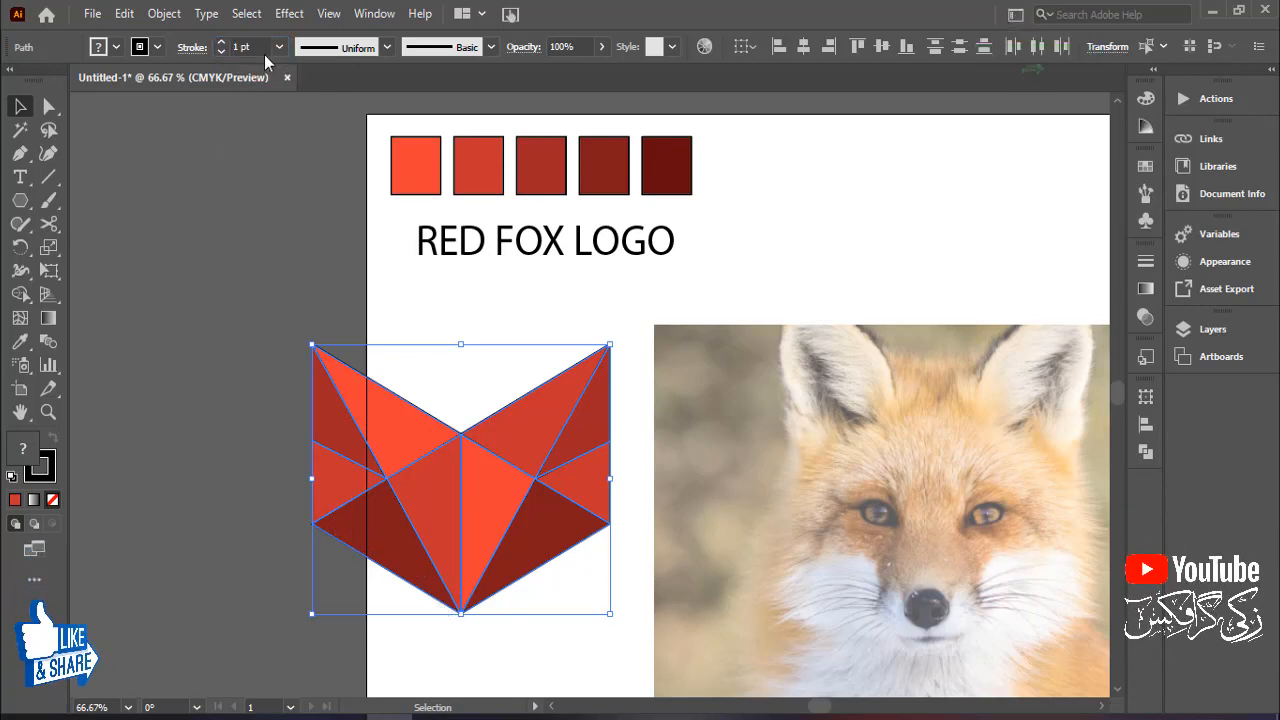
drag(262, 46, 167, 40)
text(0)
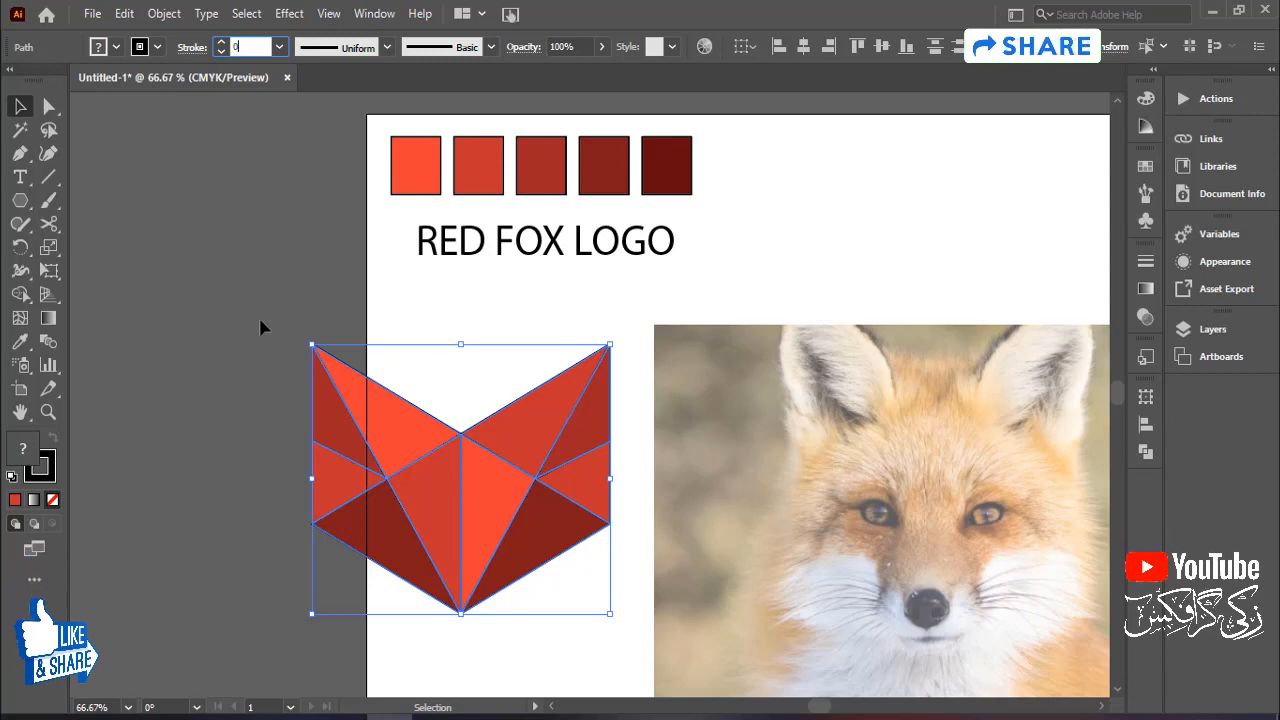
key(Return)
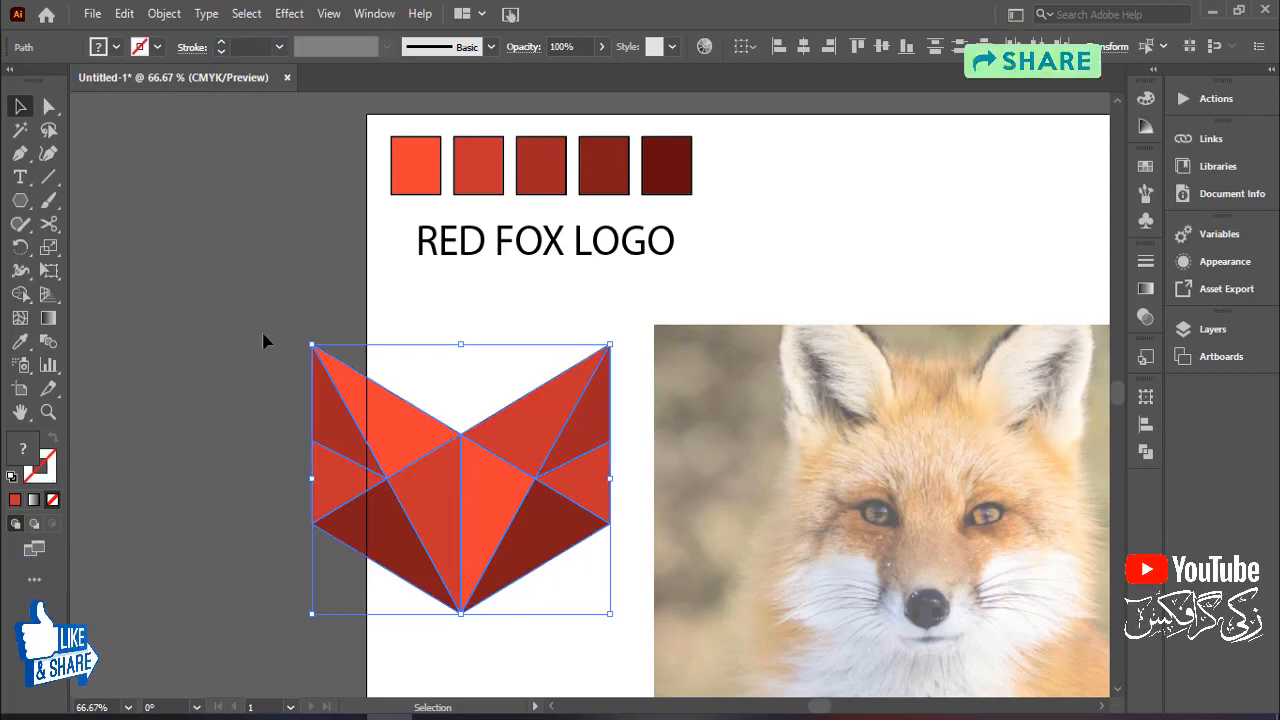
click(183, 414)
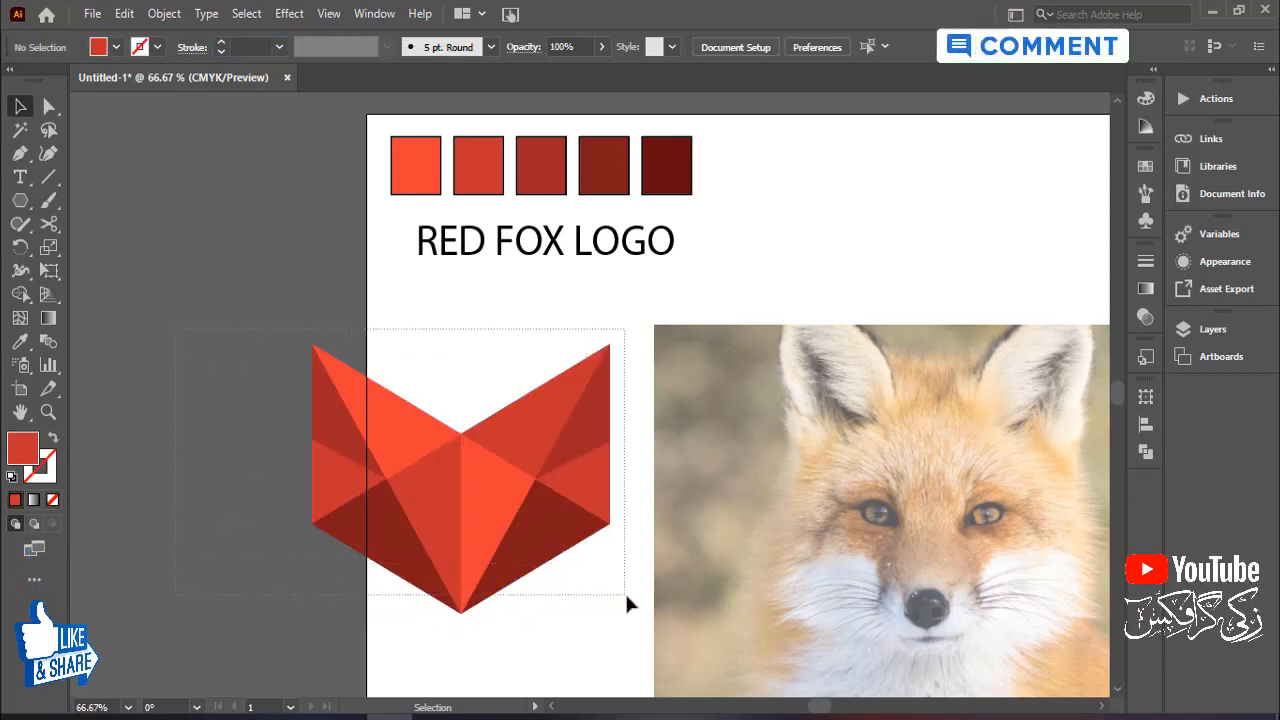
Select all the face pieces and group them
drag(626, 595, 628, 596)
key(space)
drag(856, 527, 627, 508)
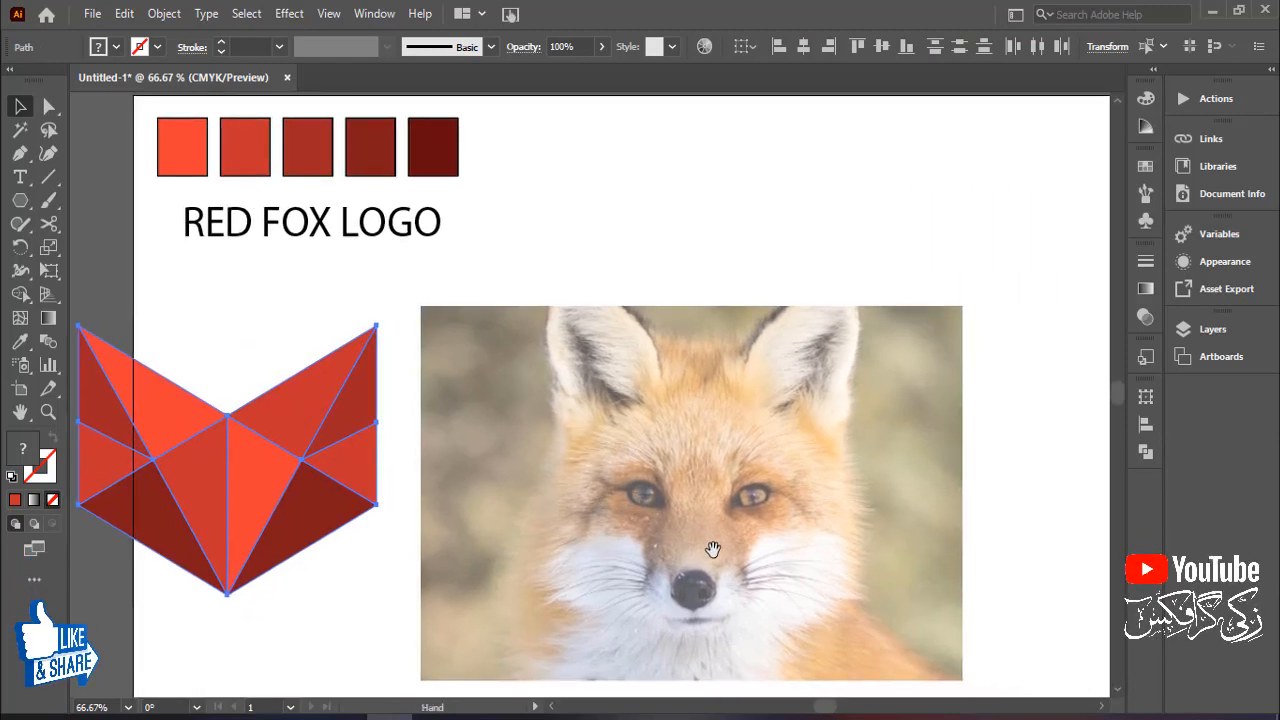
drag(713, 549, 717, 517)
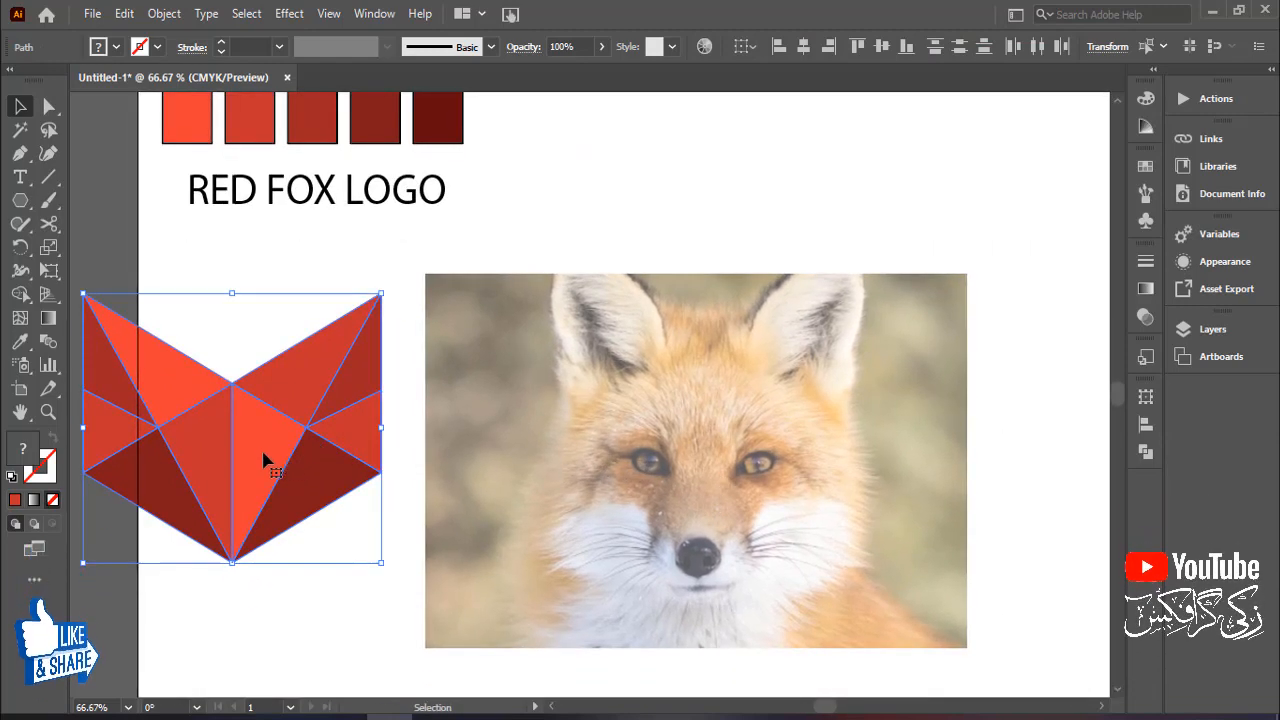
key(ctrl+g)
Move the grouped fox head over the fox's face in the photo and deselect it
drag(256, 455, 726, 465)
drag(1000, 471, 1027, 444)
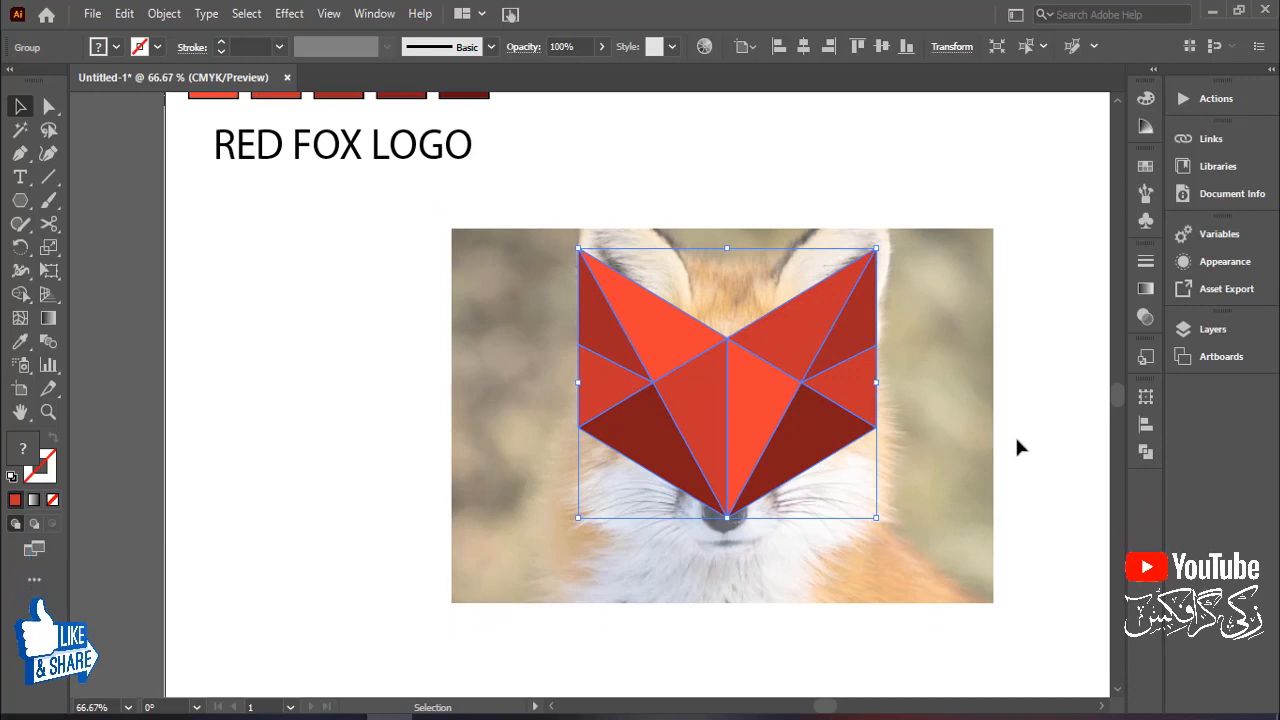
click(1016, 445)
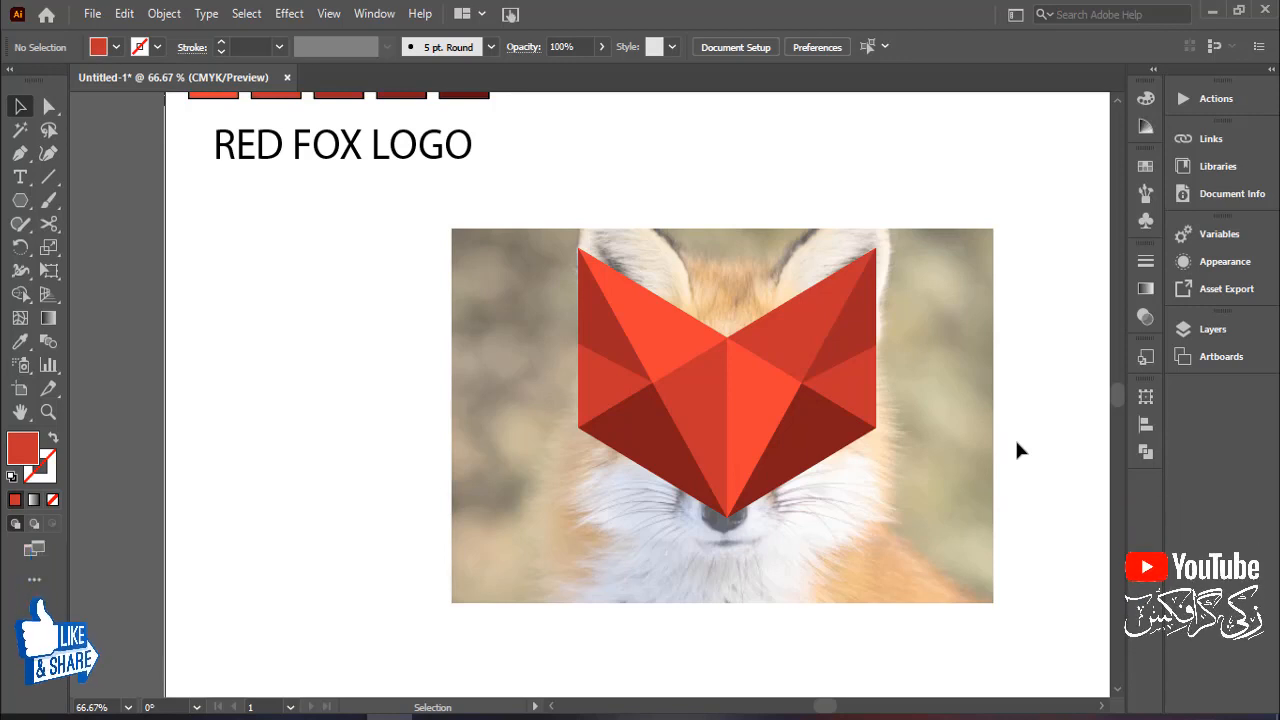
Move the fox head group off the photo to the space left of it and scale it down to about three quarters around its centre
key(space)
drag(940, 510, 966, 566)
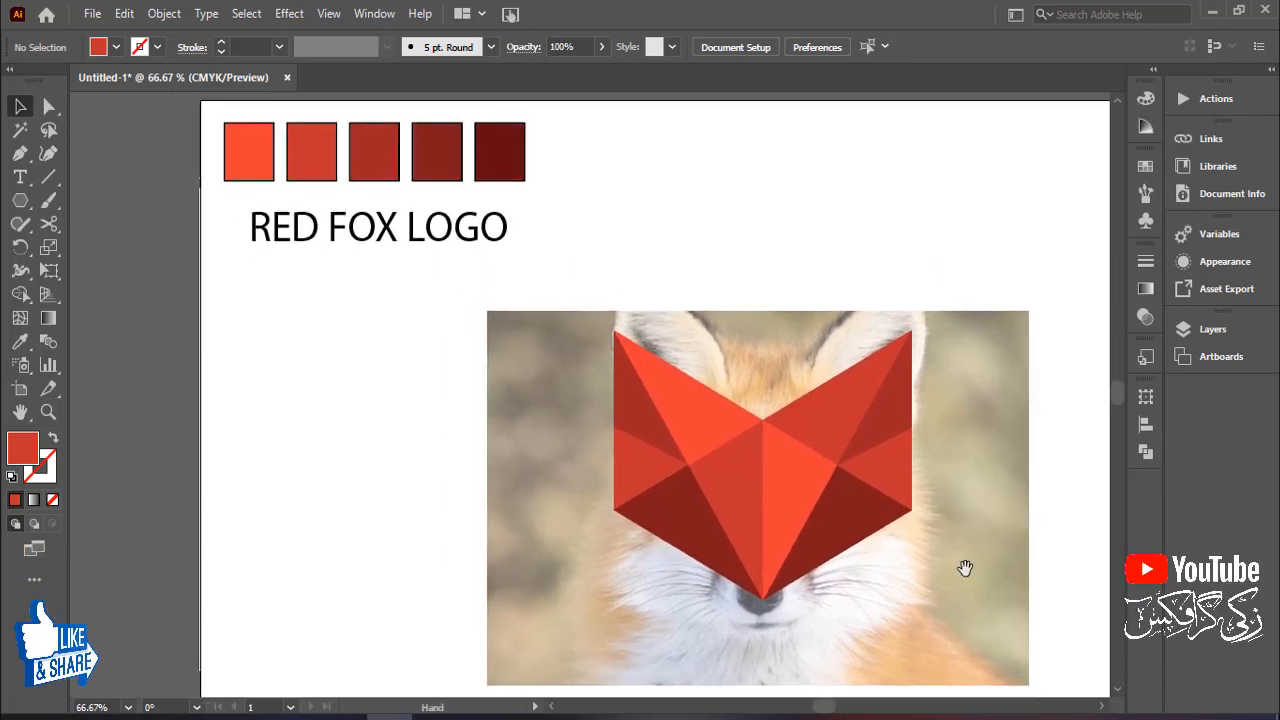
click(868, 505)
drag(868, 505, 449, 503)
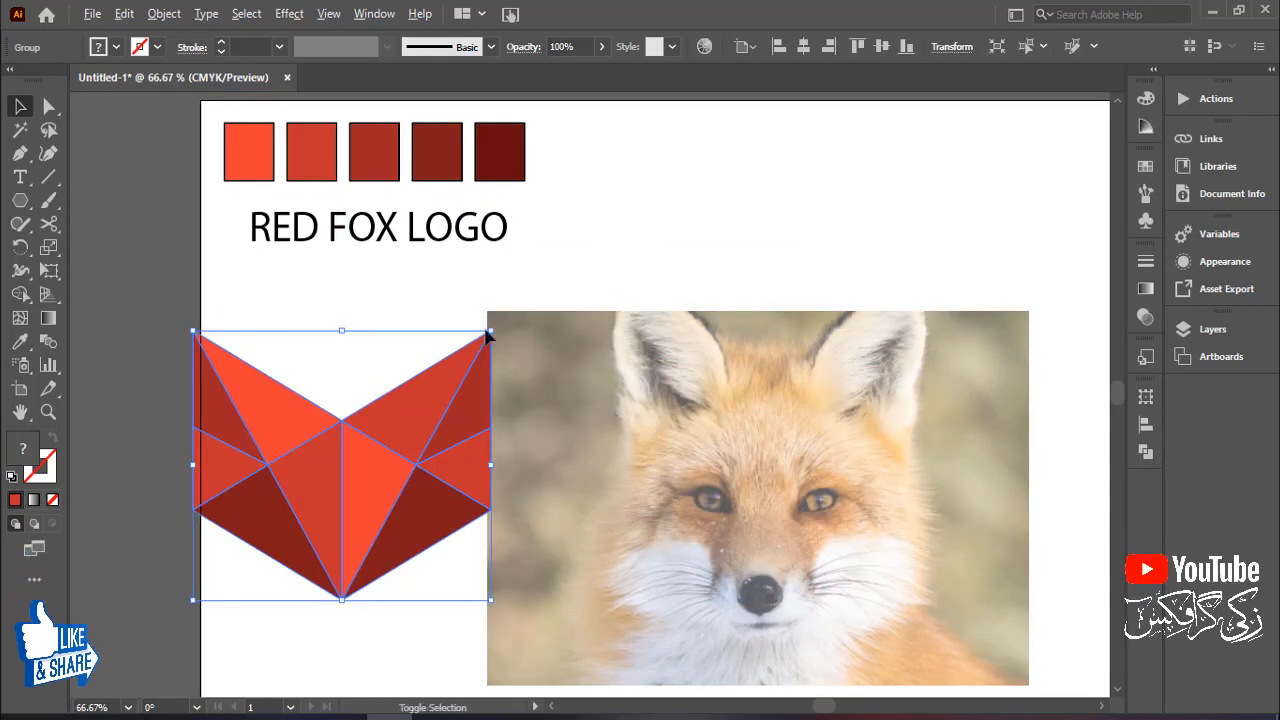
drag(488, 337, 454, 364)
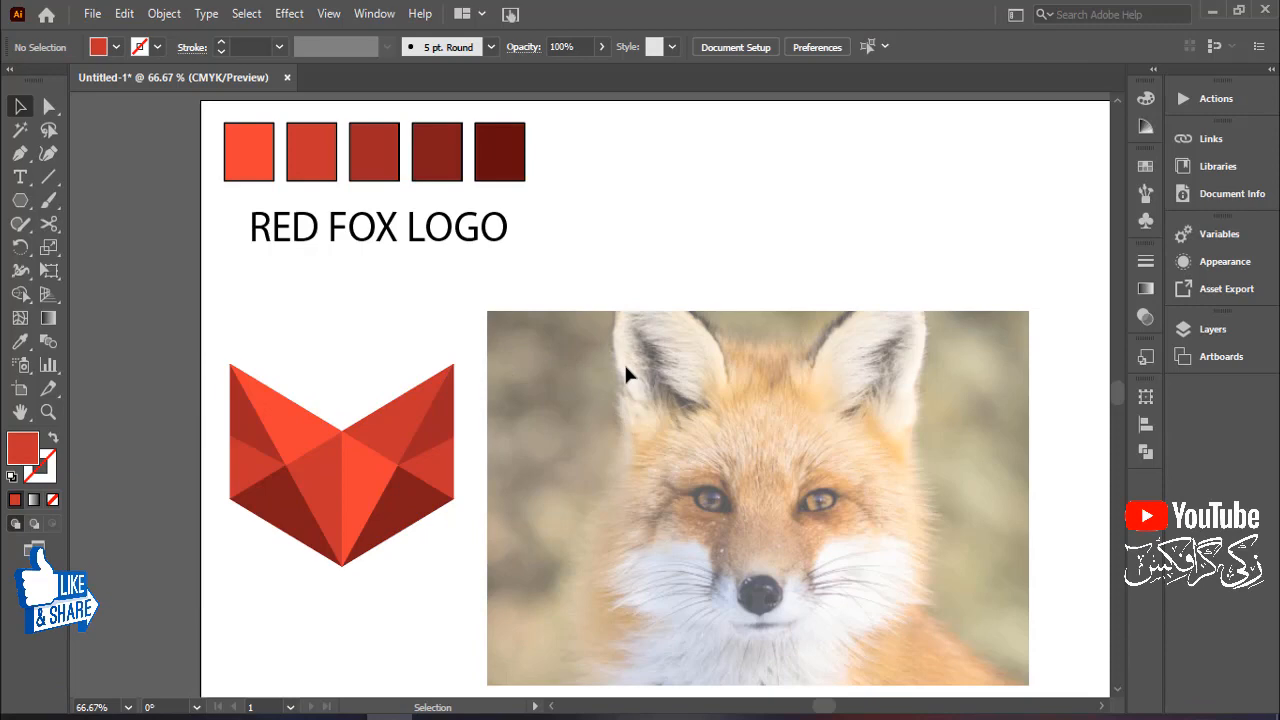
Unlock the fox photo and set its opacity to 100%
click(164, 13)
click(175, 165)
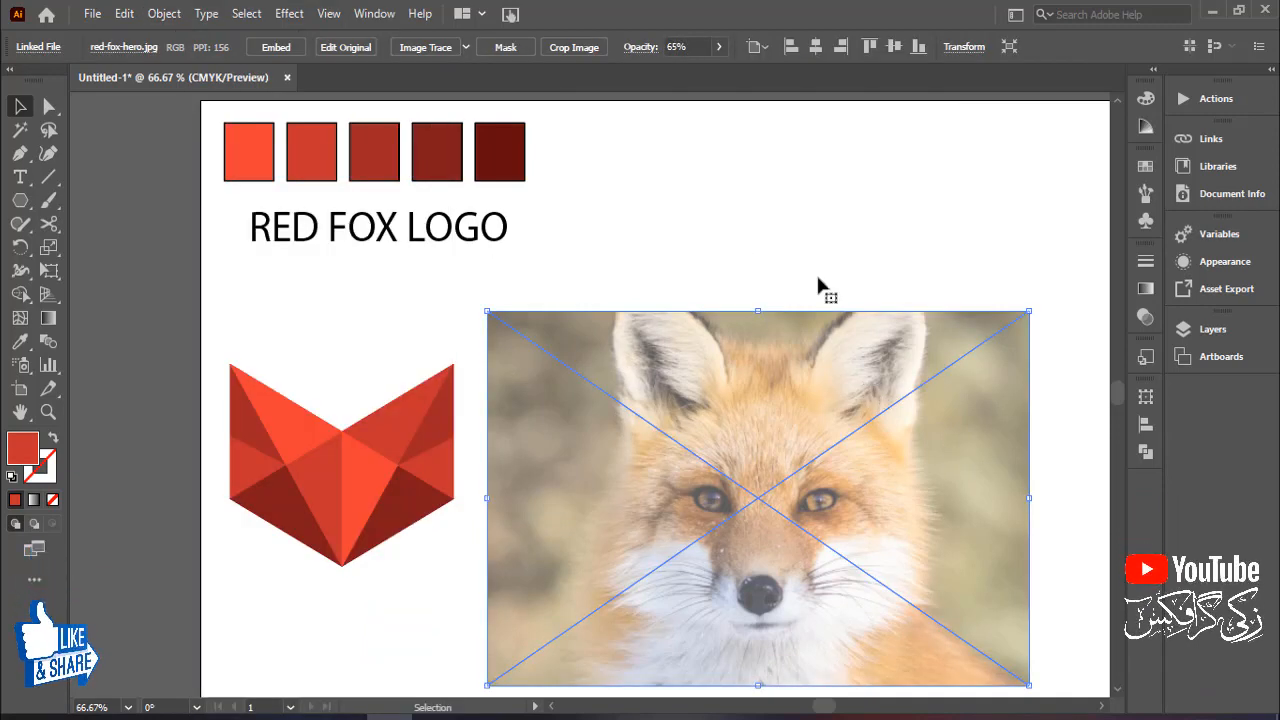
click(718, 46)
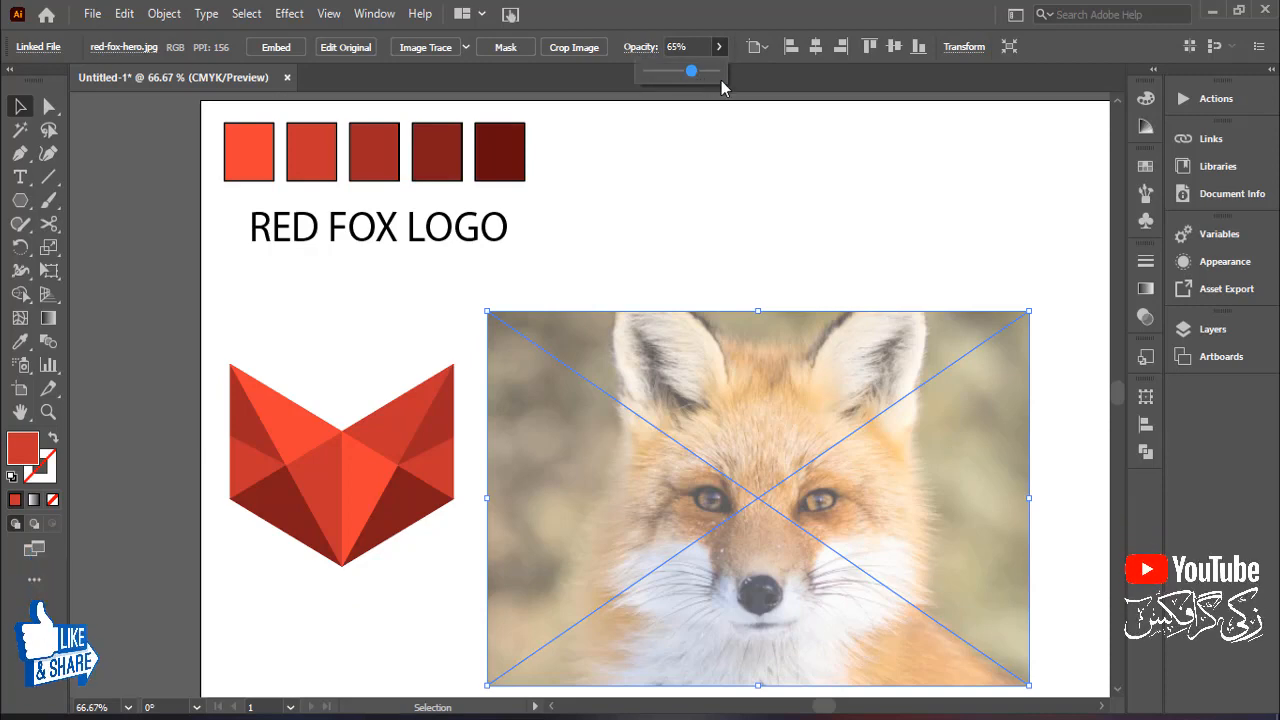
drag(691, 71, 795, 87)
click(864, 225)
Scale the fox photo down proportionally around its centre and move it up level with the top of the fox head
click(967, 395)
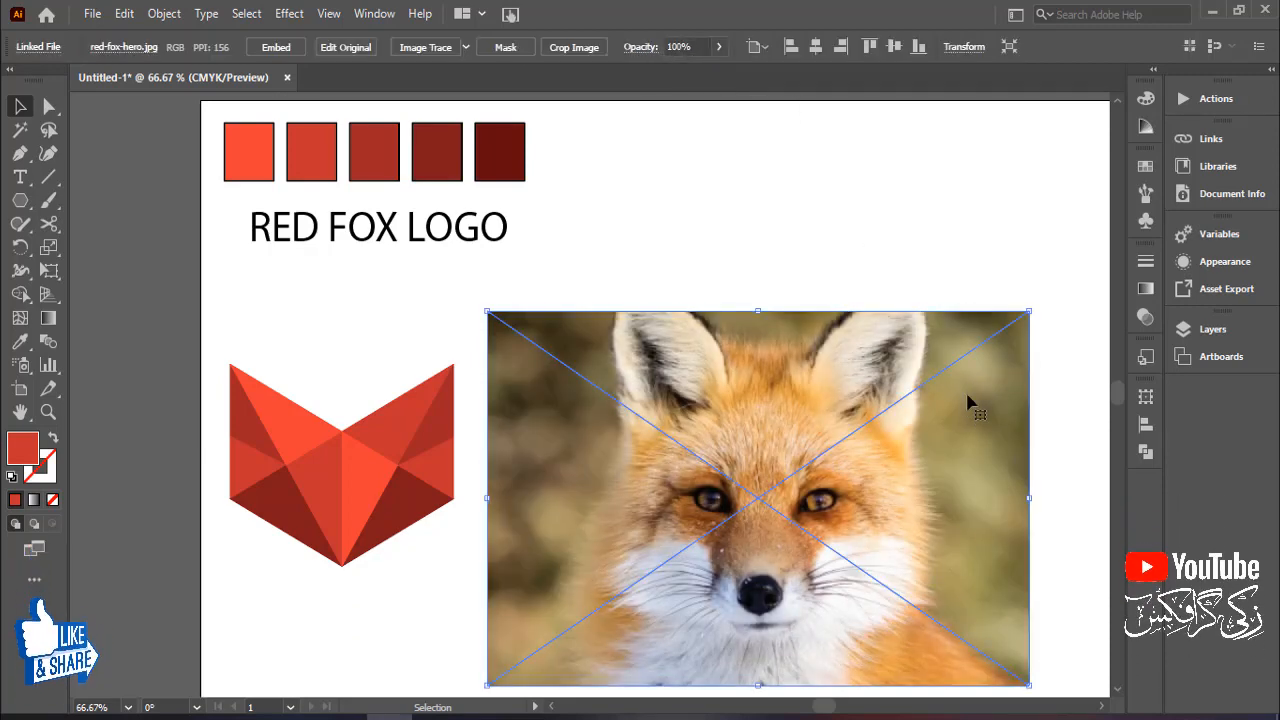
drag(1030, 313, 916, 391)
drag(865, 512, 867, 486)
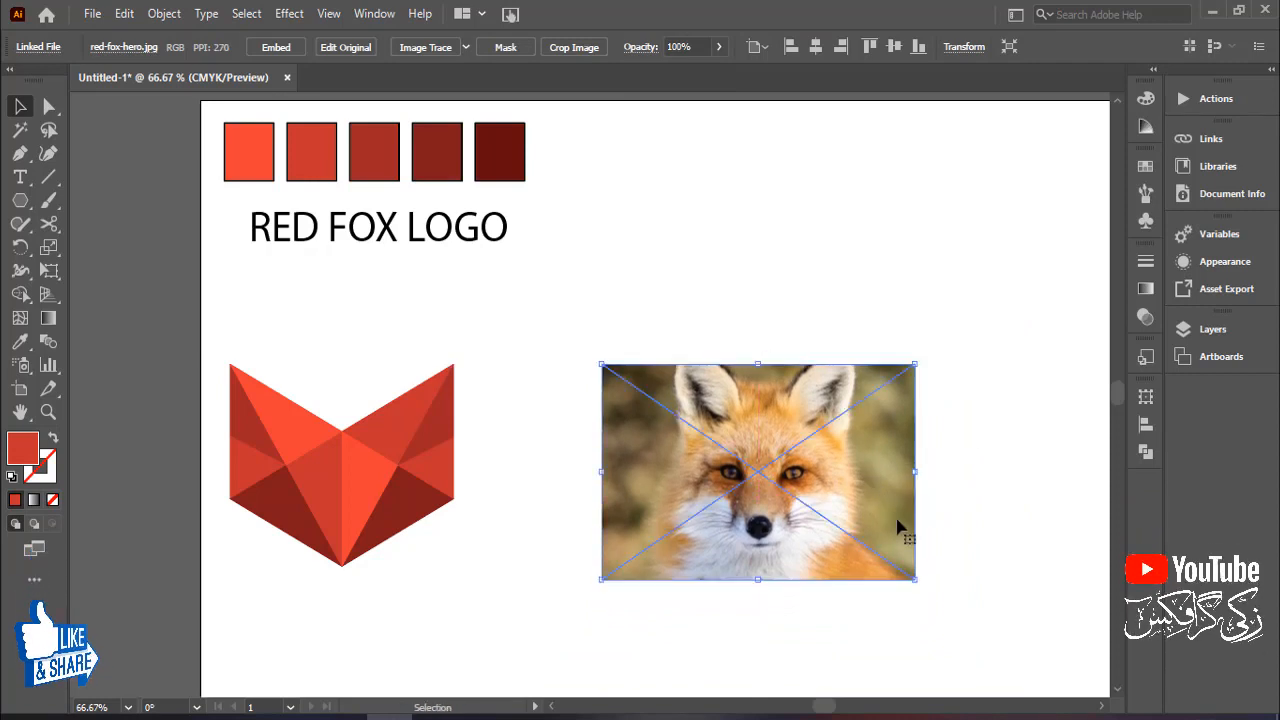
Select the fox head and photo together, move them towards the artboard's middle, enlarge them proportionally around their centre and deselect
key(ctrl+minus)
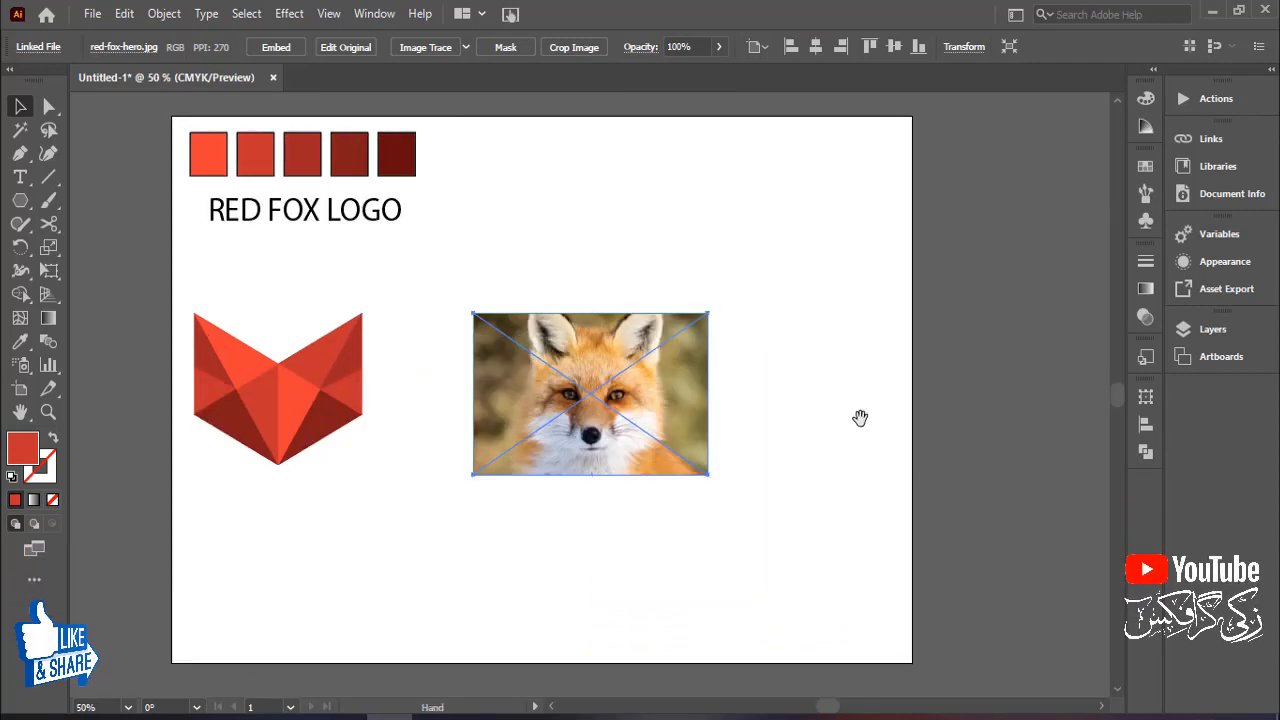
drag(857, 420, 890, 410)
drag(851, 309, 156, 485)
drag(418, 430, 502, 451)
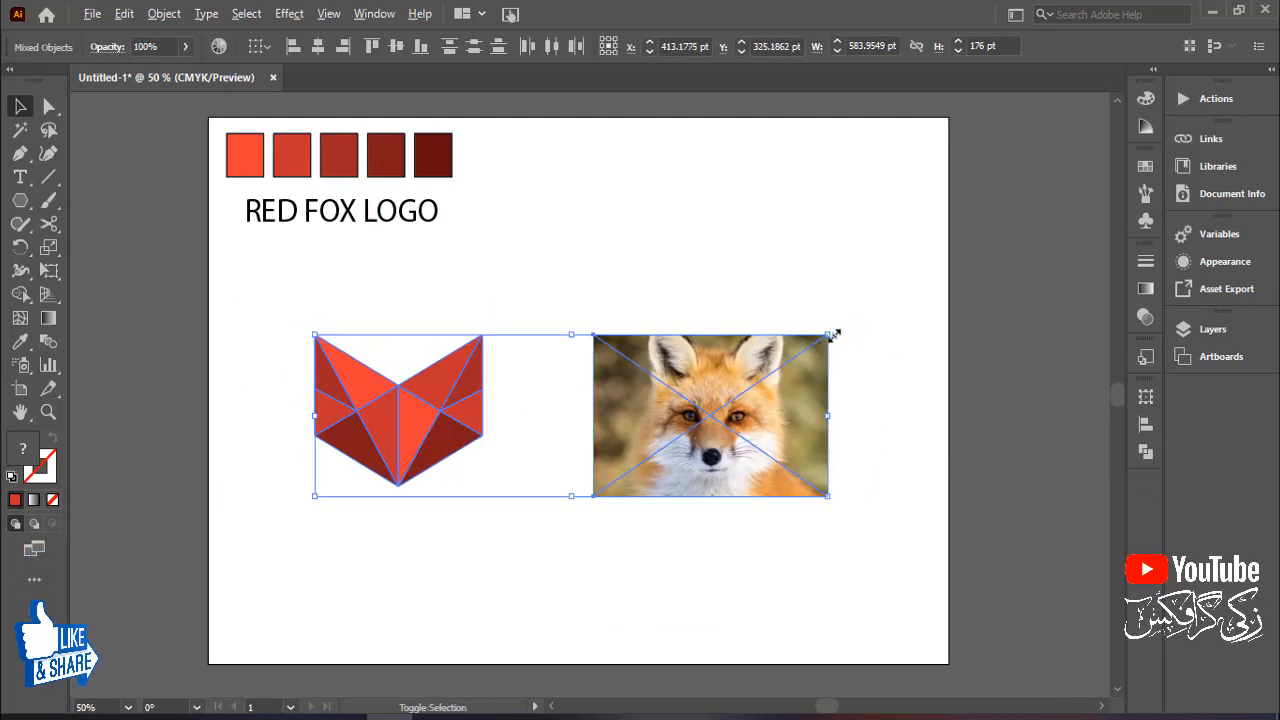
drag(834, 335, 909, 297)
click(943, 346)
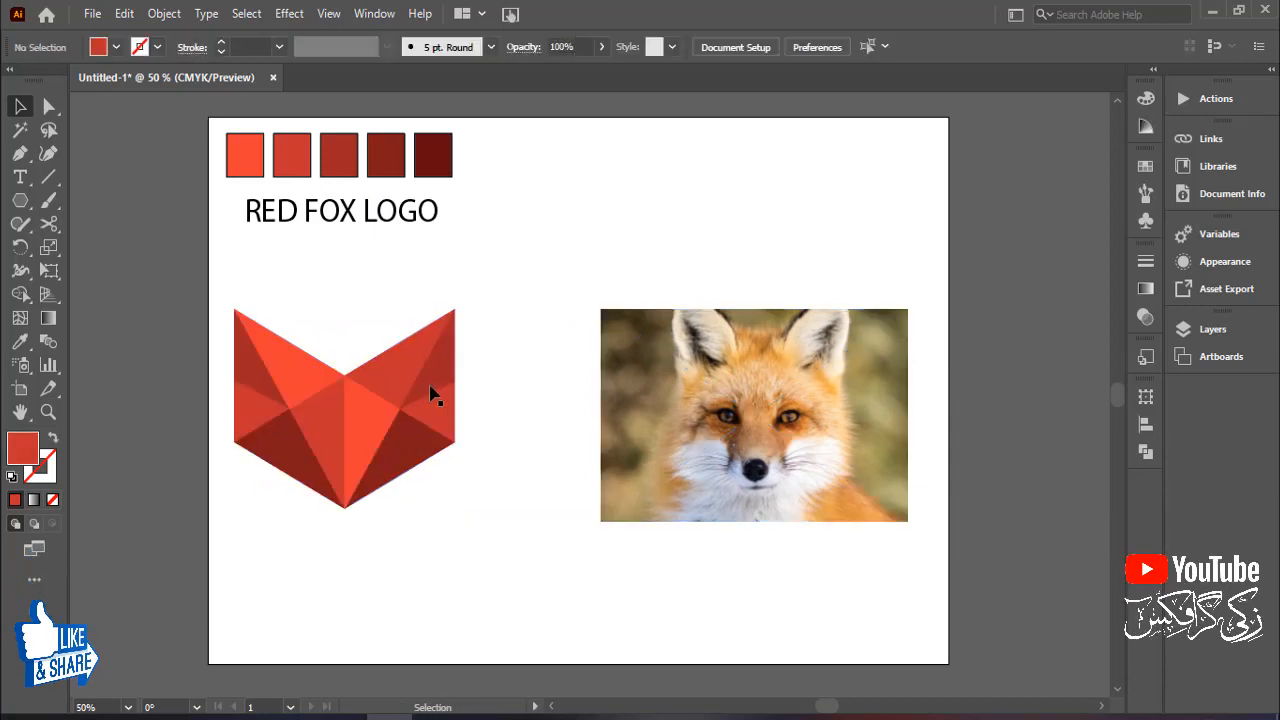
Move the fox head closer to the photo, enlarge it proportionally until its ear tips align with the photo's top edge, and deselect it
drag(348, 437, 425, 454)
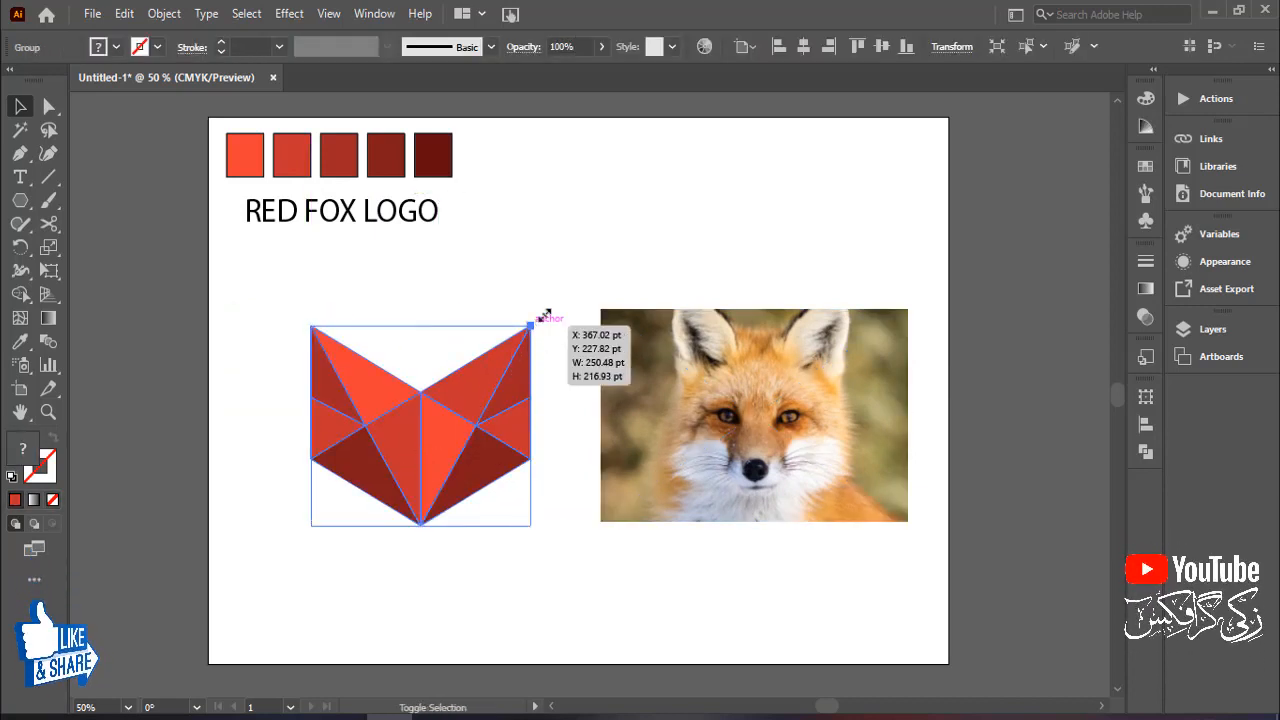
drag(545, 316, 551, 306)
click(457, 240)
Move the RED FOX LOGO title centrally beneath the fox head and deselect it
click(372, 224)
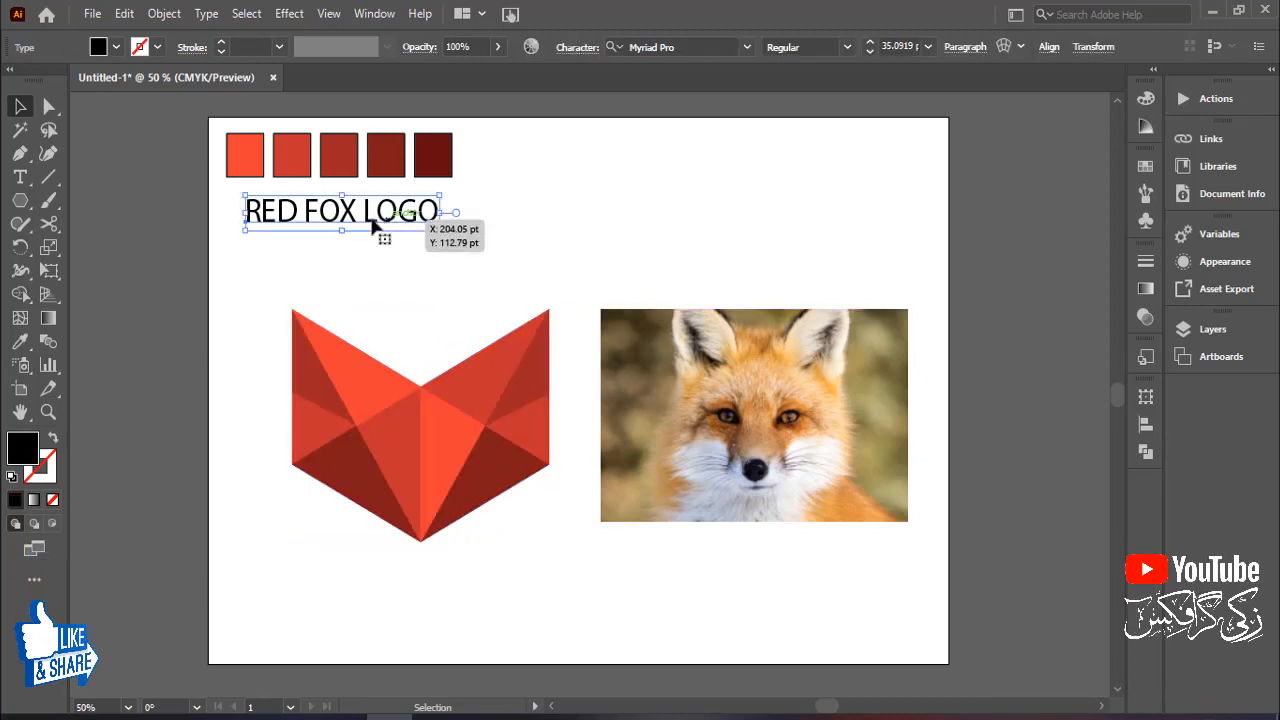
drag(349, 226, 434, 576)
click(598, 594)
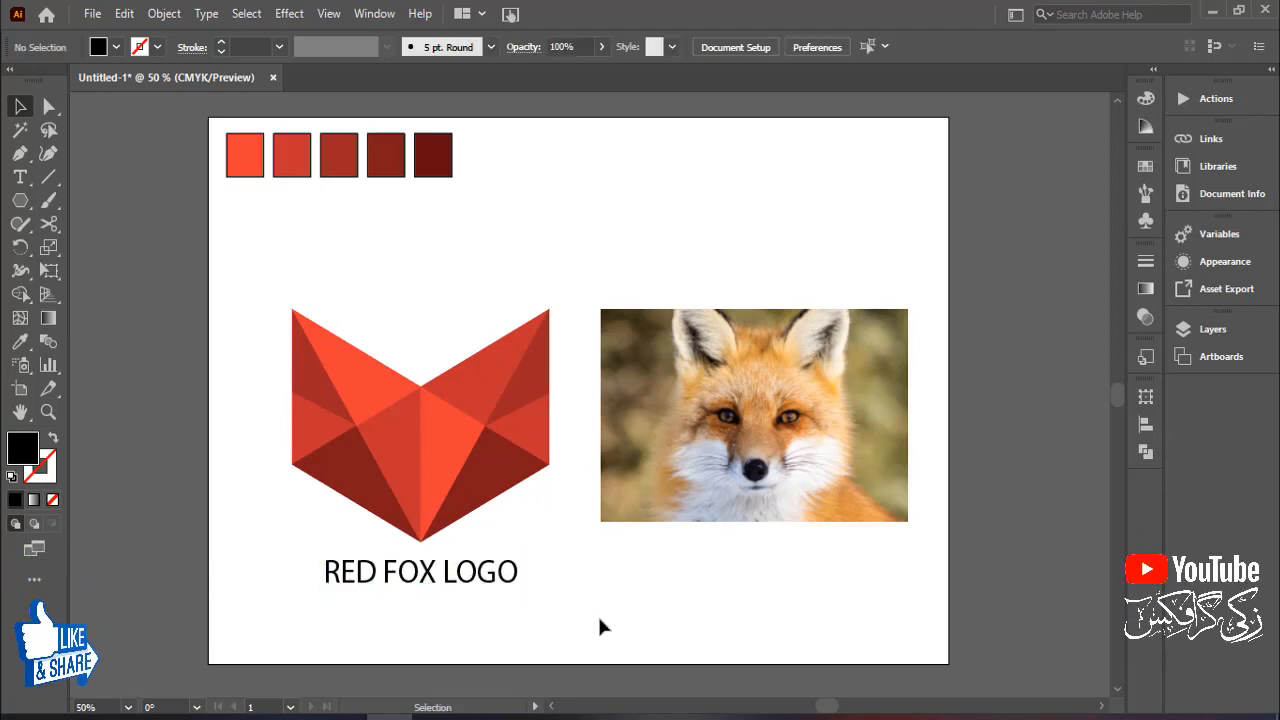